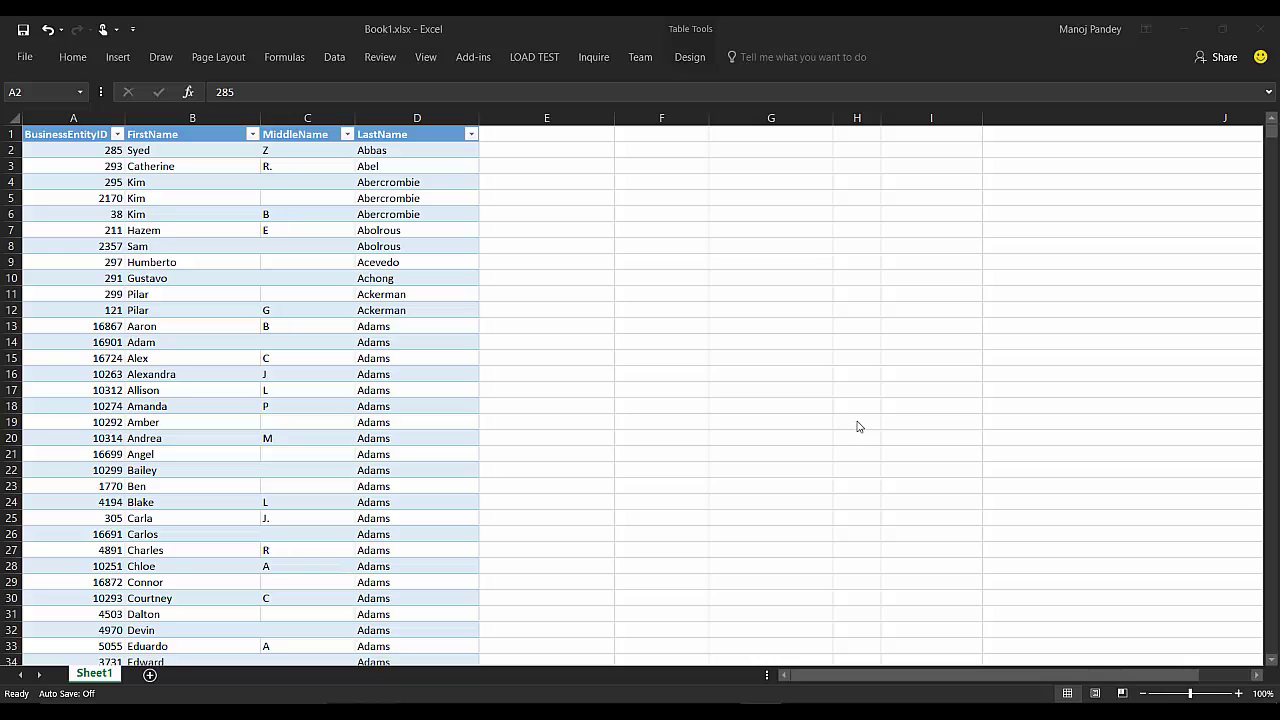
# Step: Add a new worksheet and import the workbook's existing AdventureWorks2014 Person connection as a PivotTable report at cell A1
pyautogui.click(66, 150)
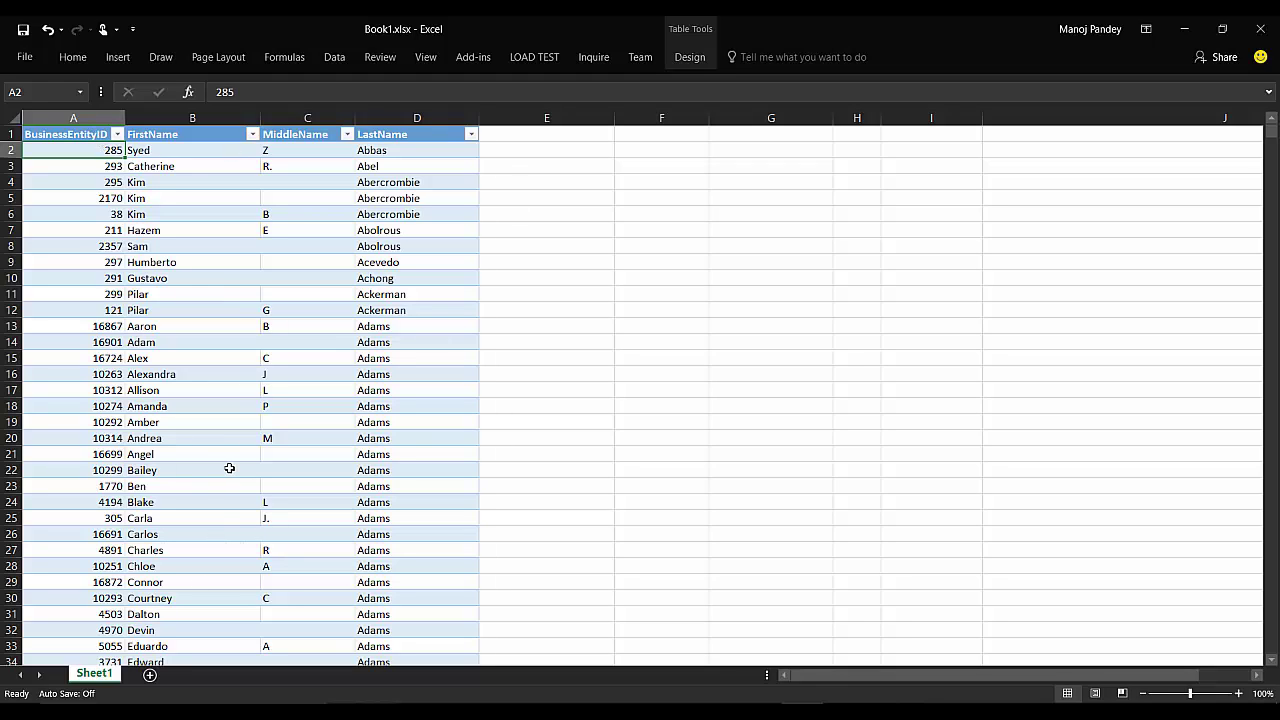
pyautogui.click(150, 676)
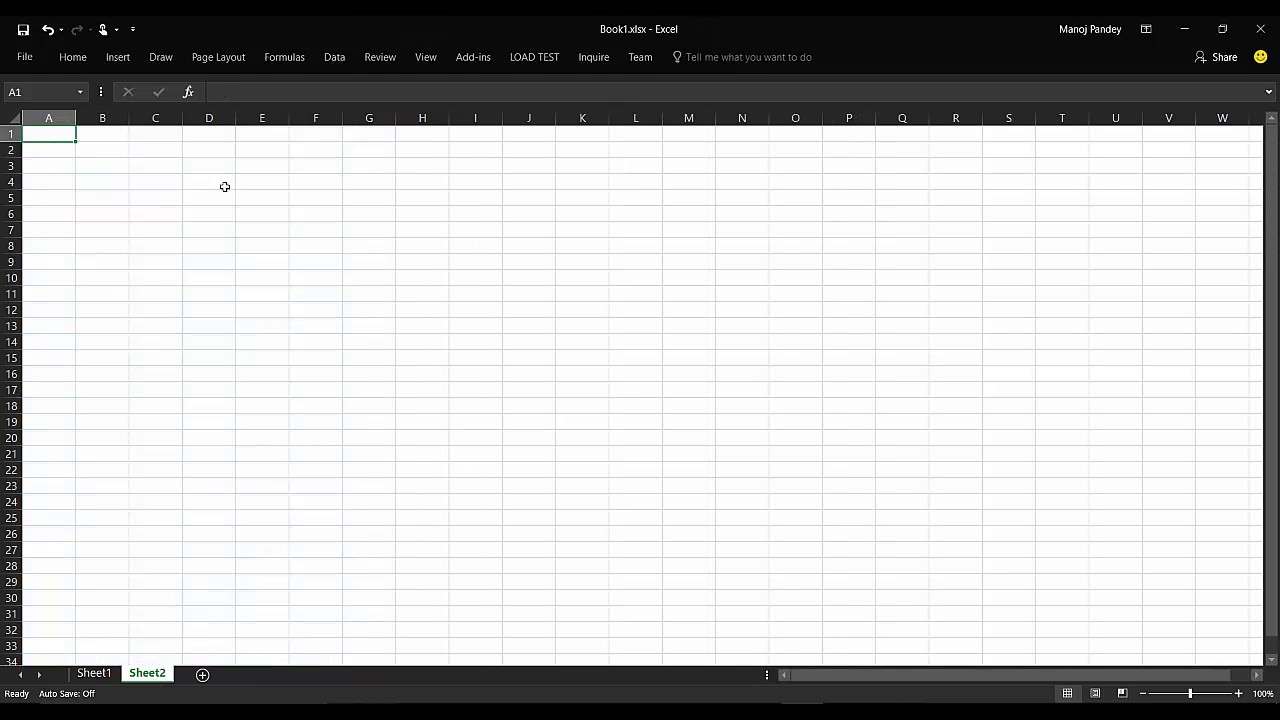
pyautogui.click(337, 59)
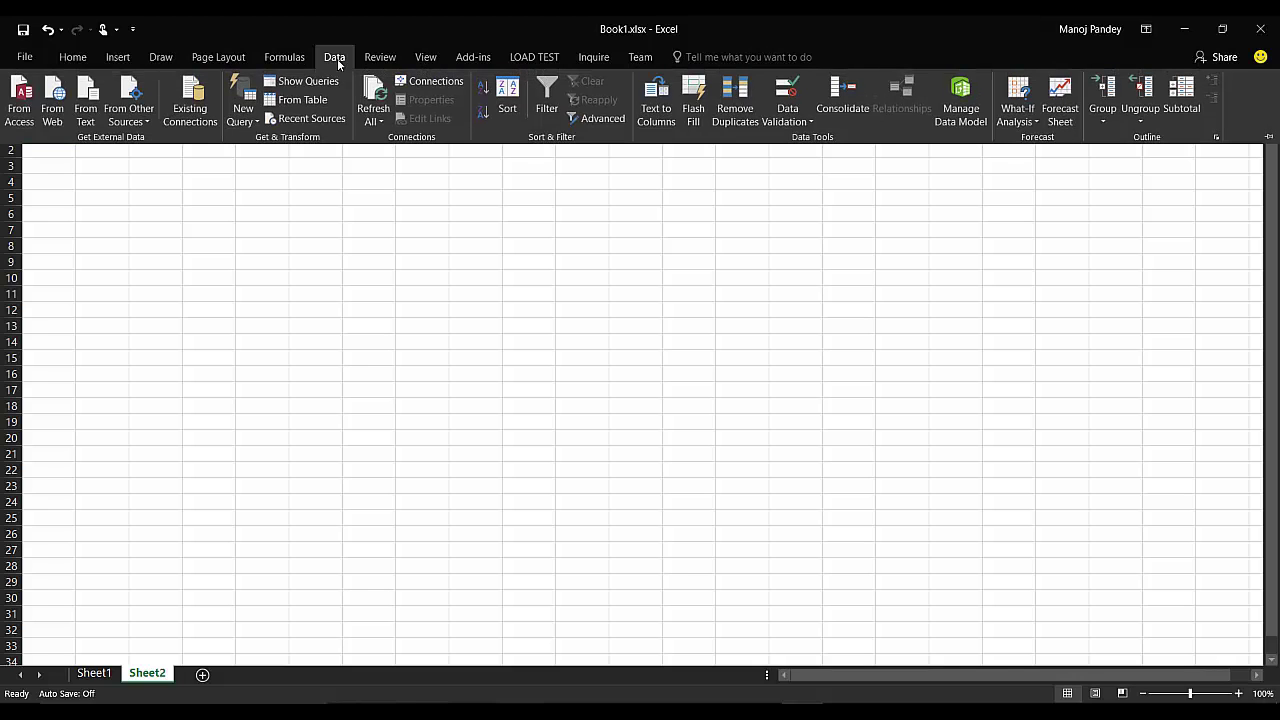
pyautogui.click(192, 100)
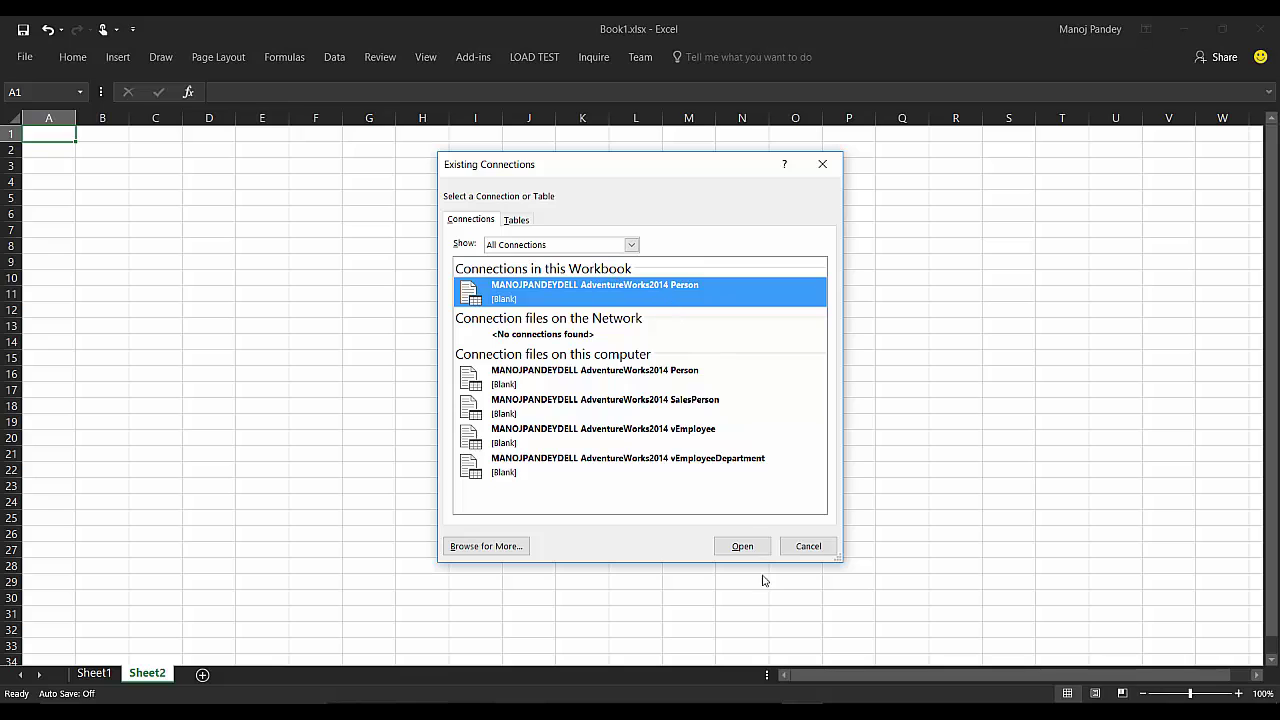
pyautogui.click(742, 546)
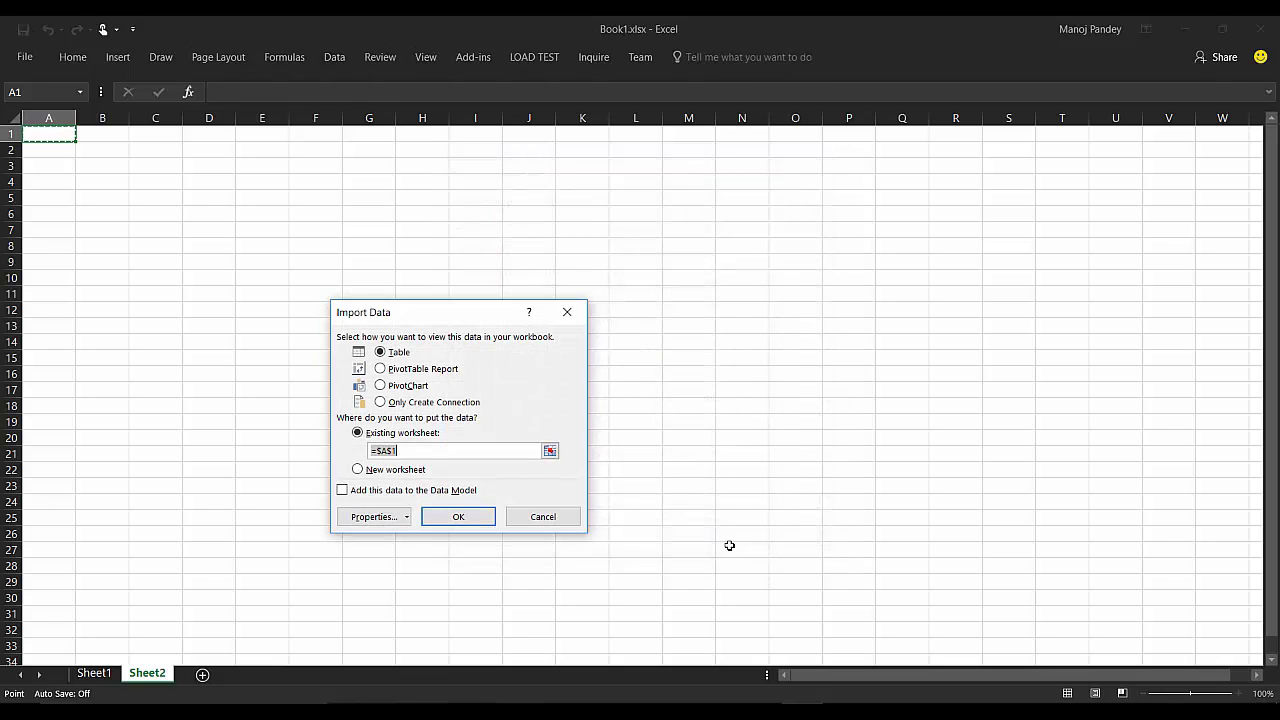
pyautogui.click(410, 370)
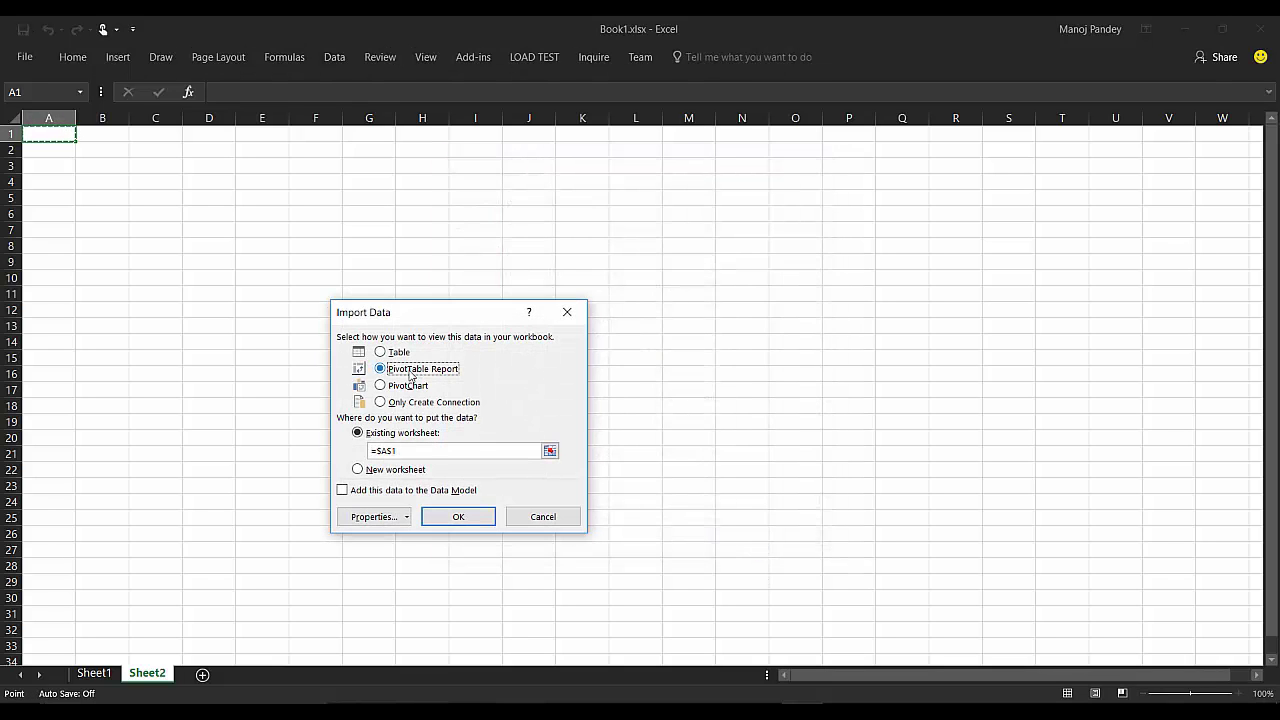
pyautogui.click(458, 516)
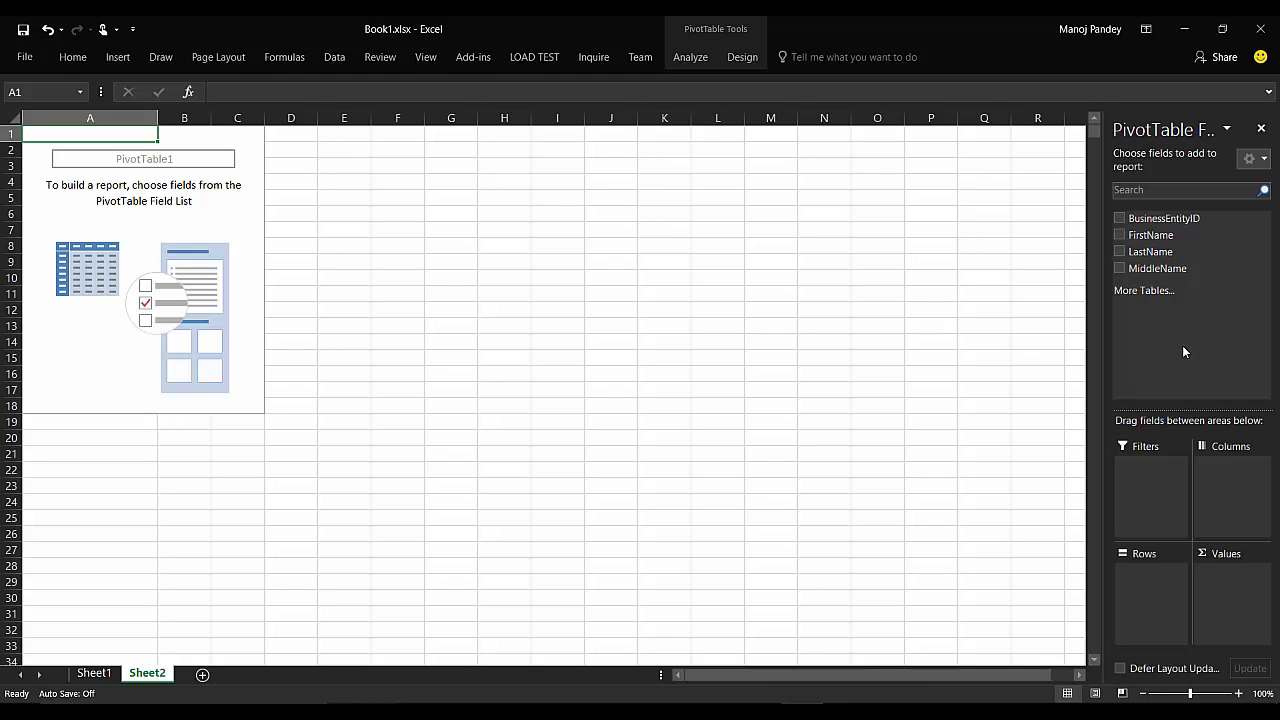
# Step: Add LastName and FirstName below it to the PivotTable rows, and set LastName to no subtotals and tabular form
pyautogui.moveTo(1150, 251); pyautogui.dragTo(1158, 597)
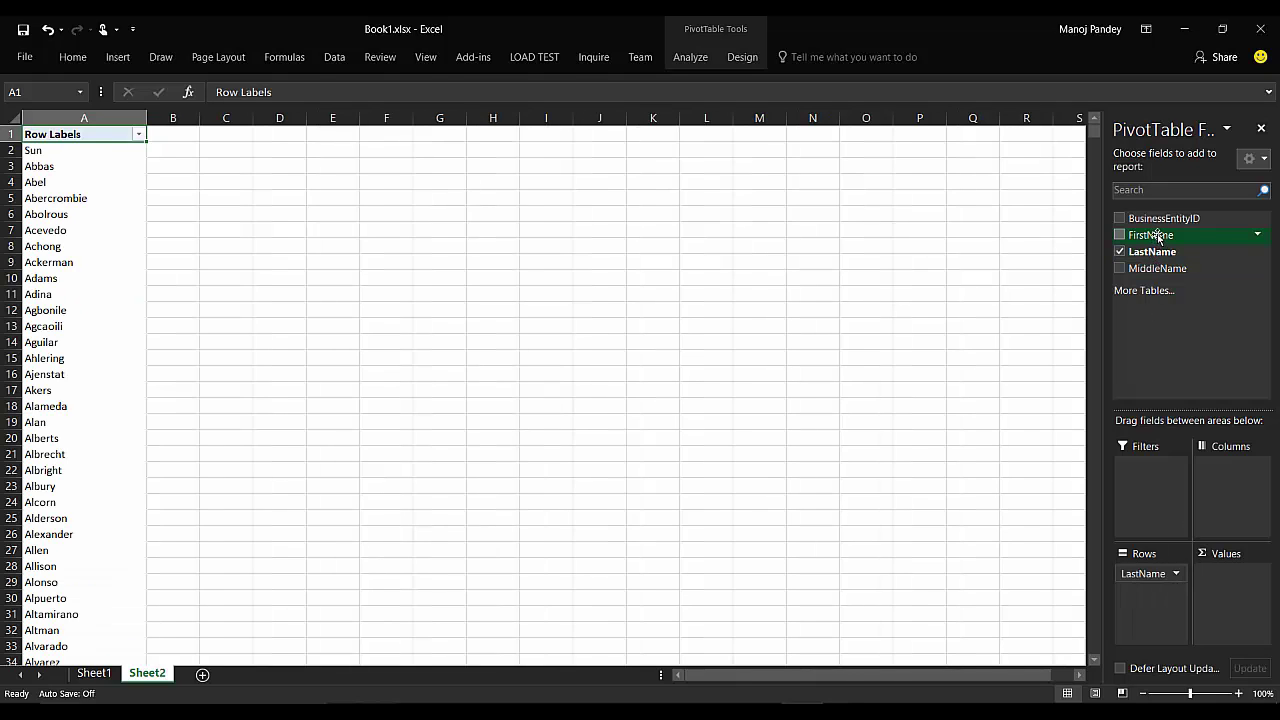
pyautogui.moveTo(1152, 237); pyautogui.dragTo(1175, 615)
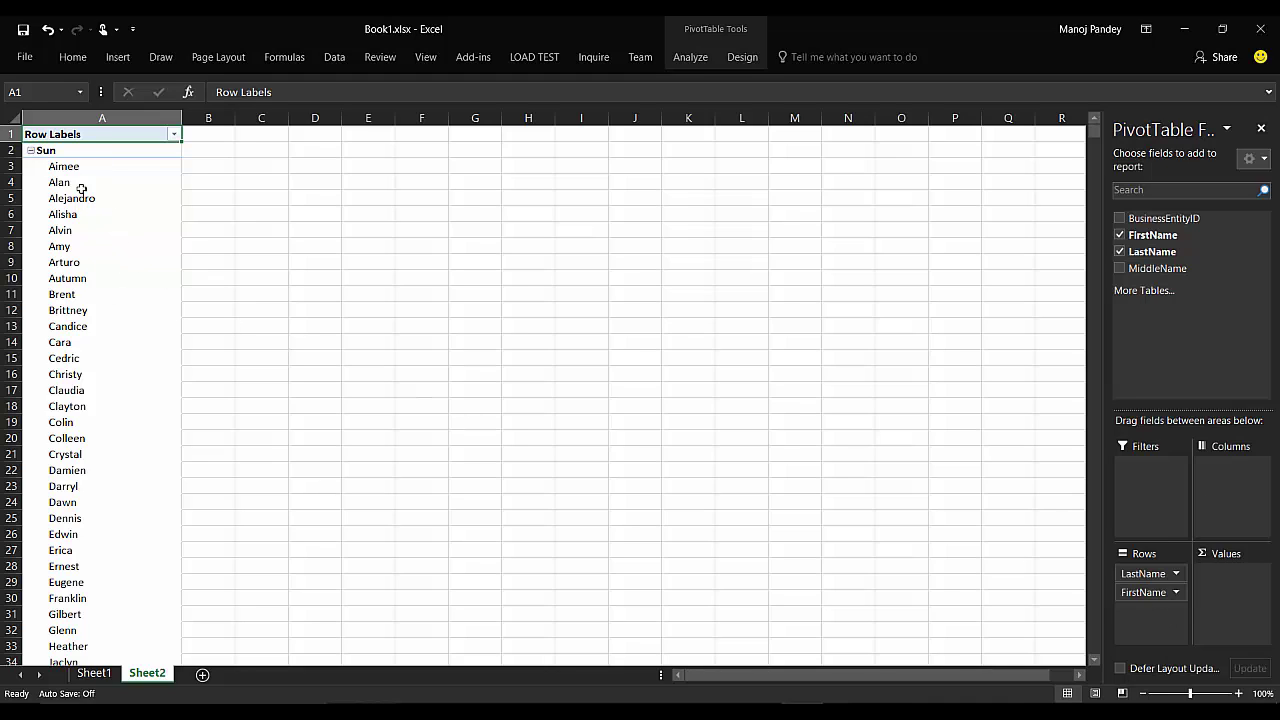
pyautogui.click(1158, 573)
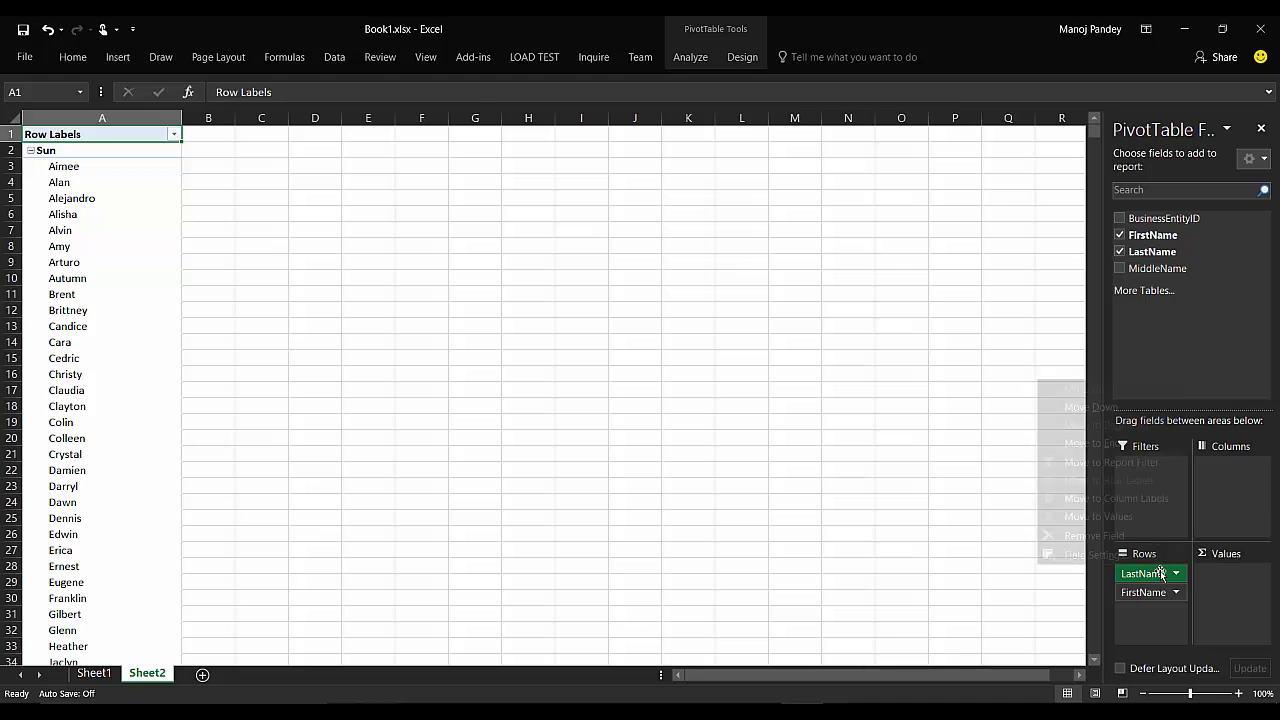
pyautogui.click(1100, 555)
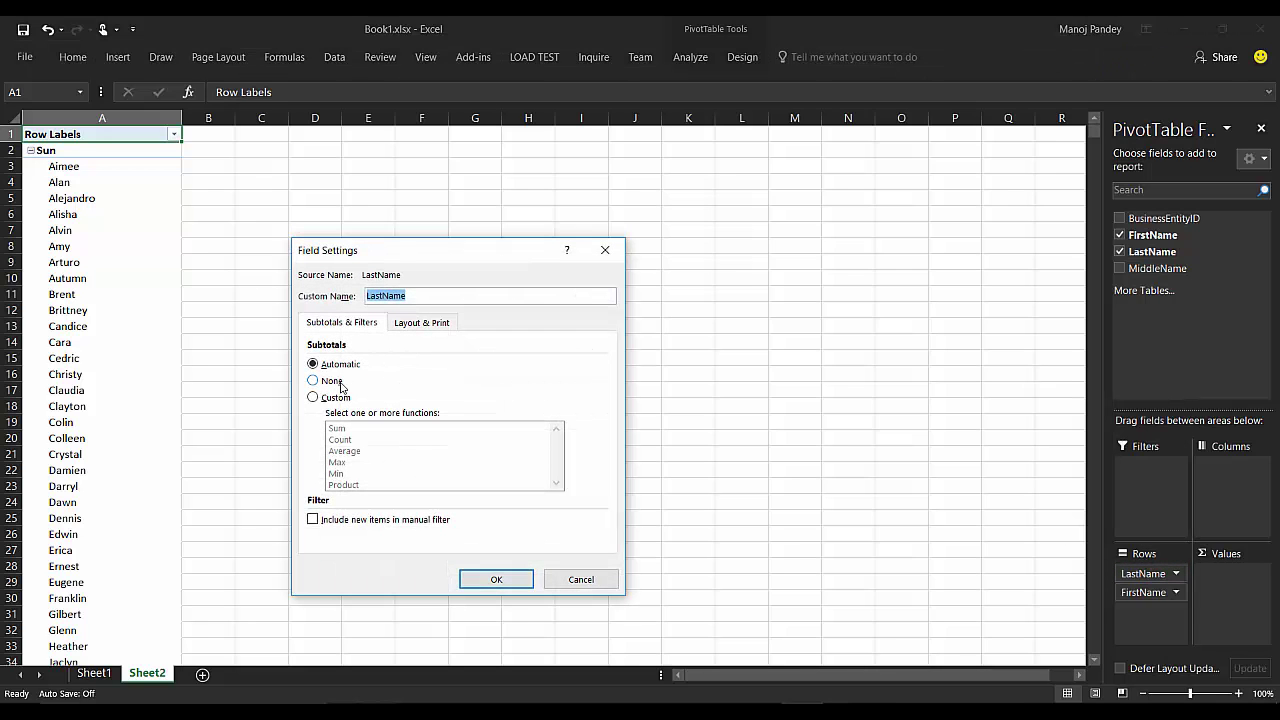
pyautogui.click(331, 380)
pyautogui.click(437, 325)
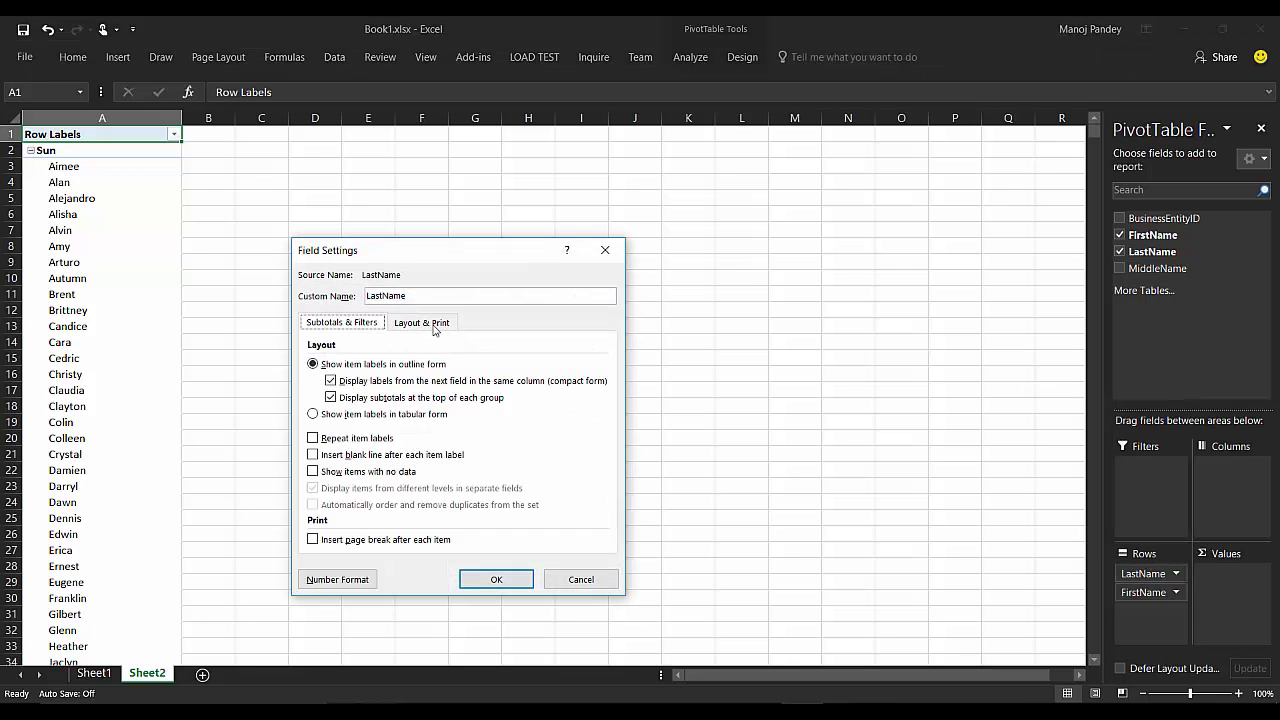
pyautogui.click(357, 417)
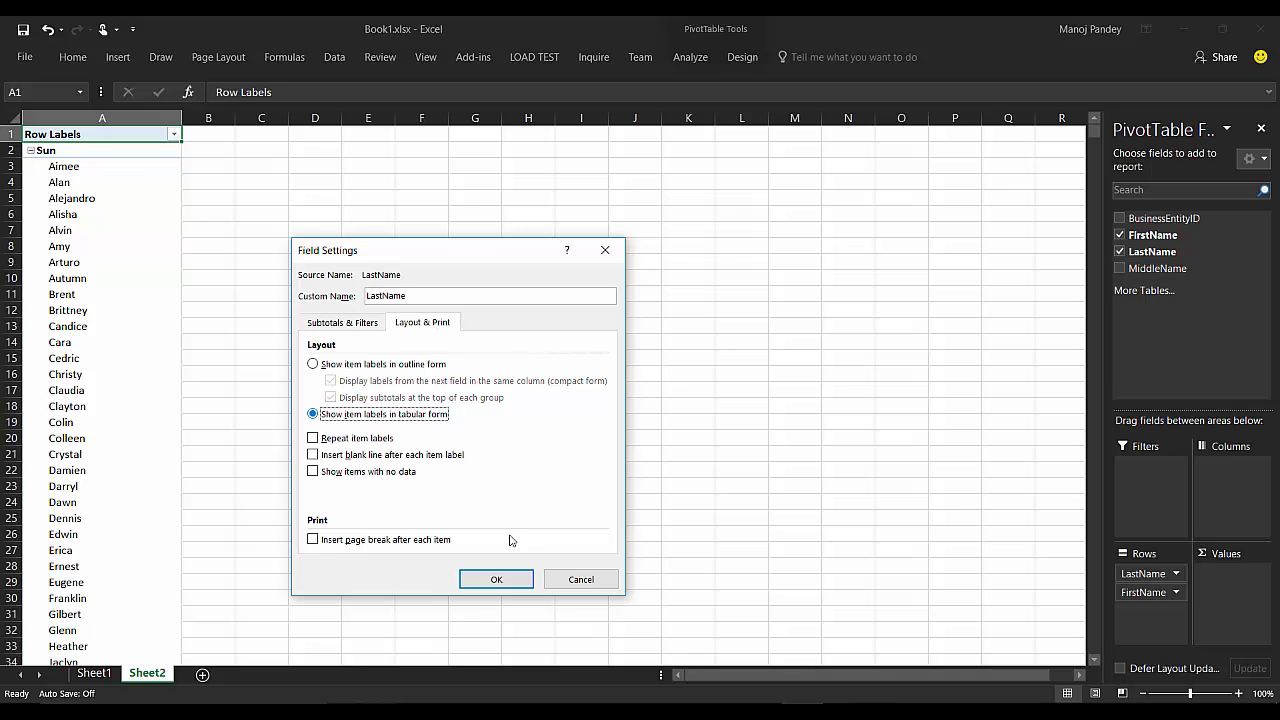
pyautogui.click(514, 581)
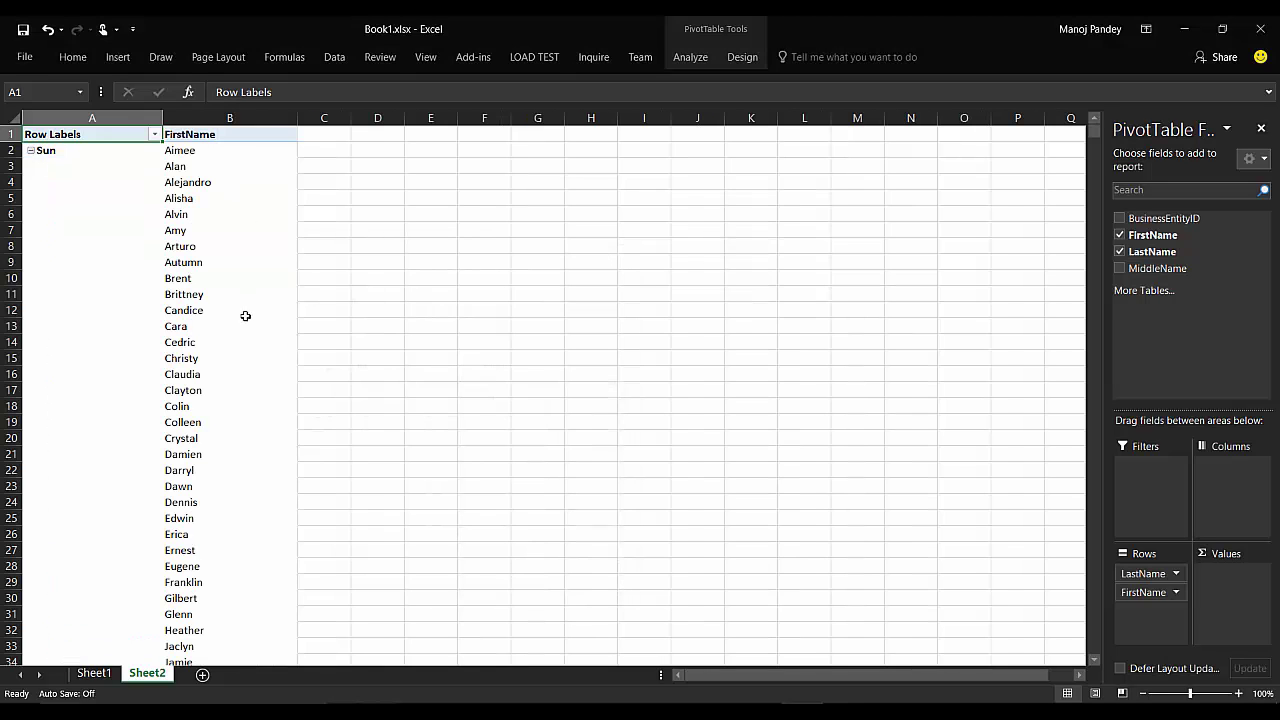
pyautogui.click(86, 118)
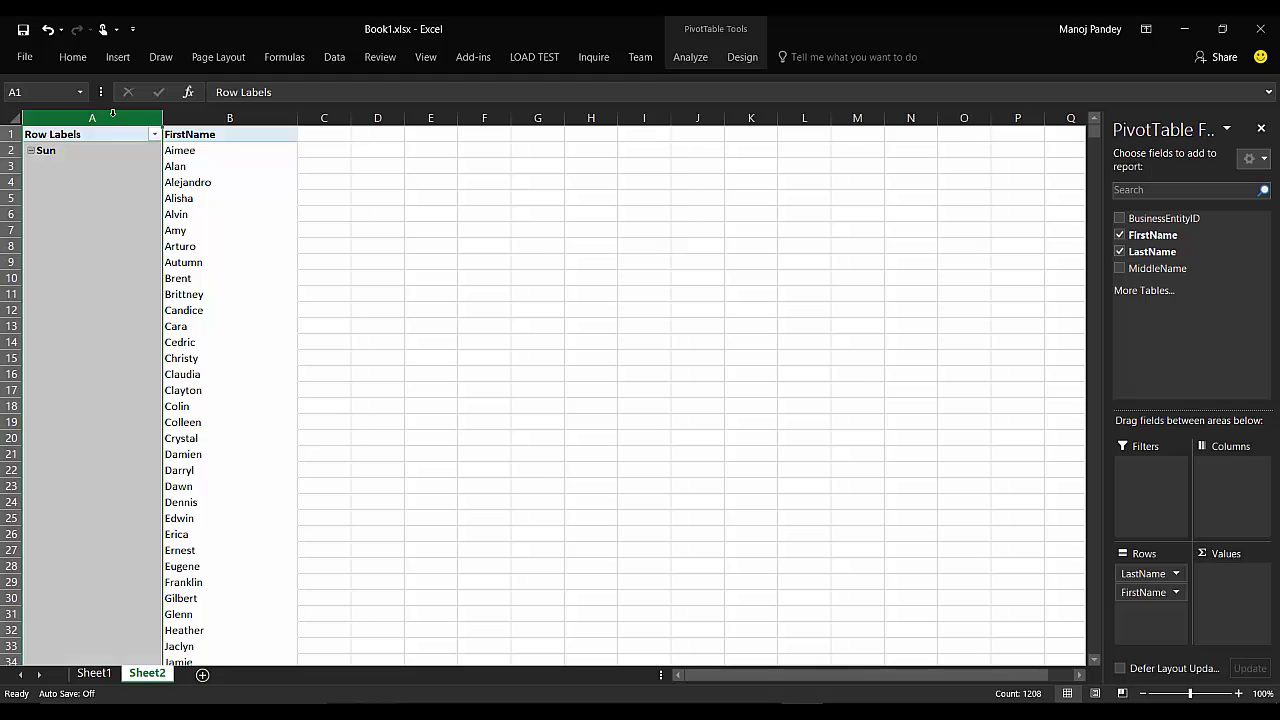
pyautogui.click(195, 112)
pyautogui.click(201, 144)
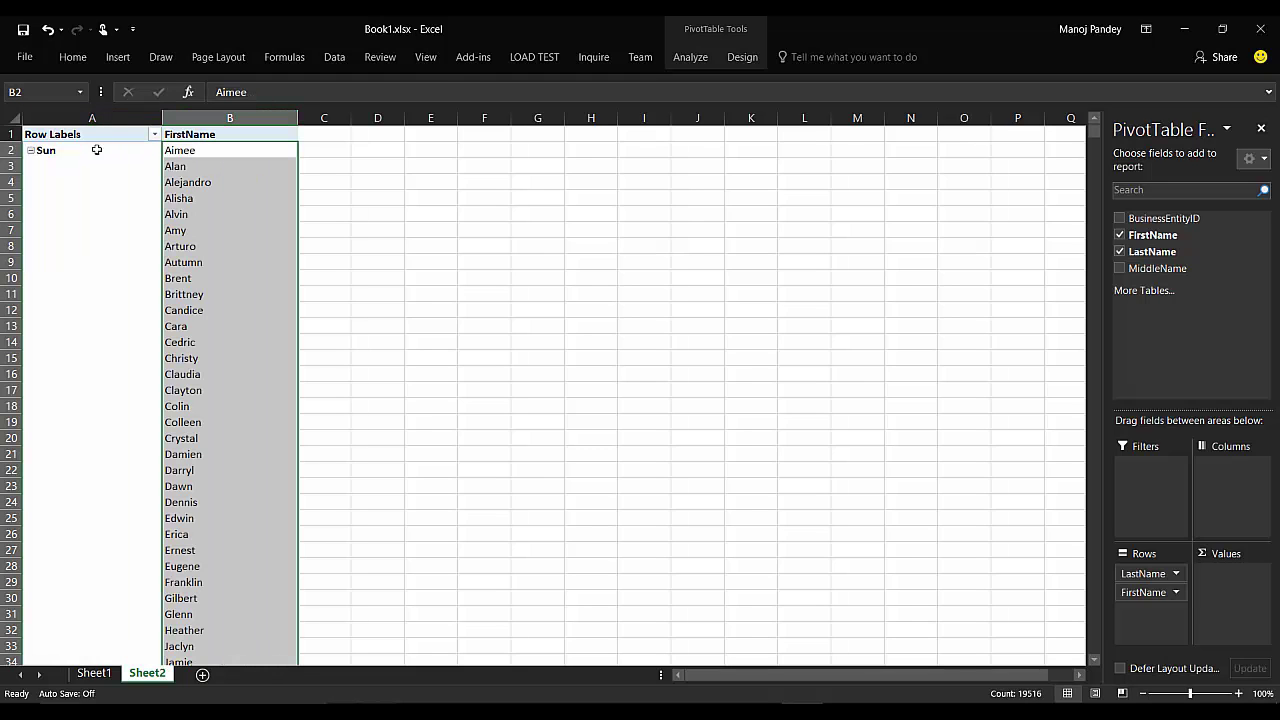
pyautogui.click(205, 166)
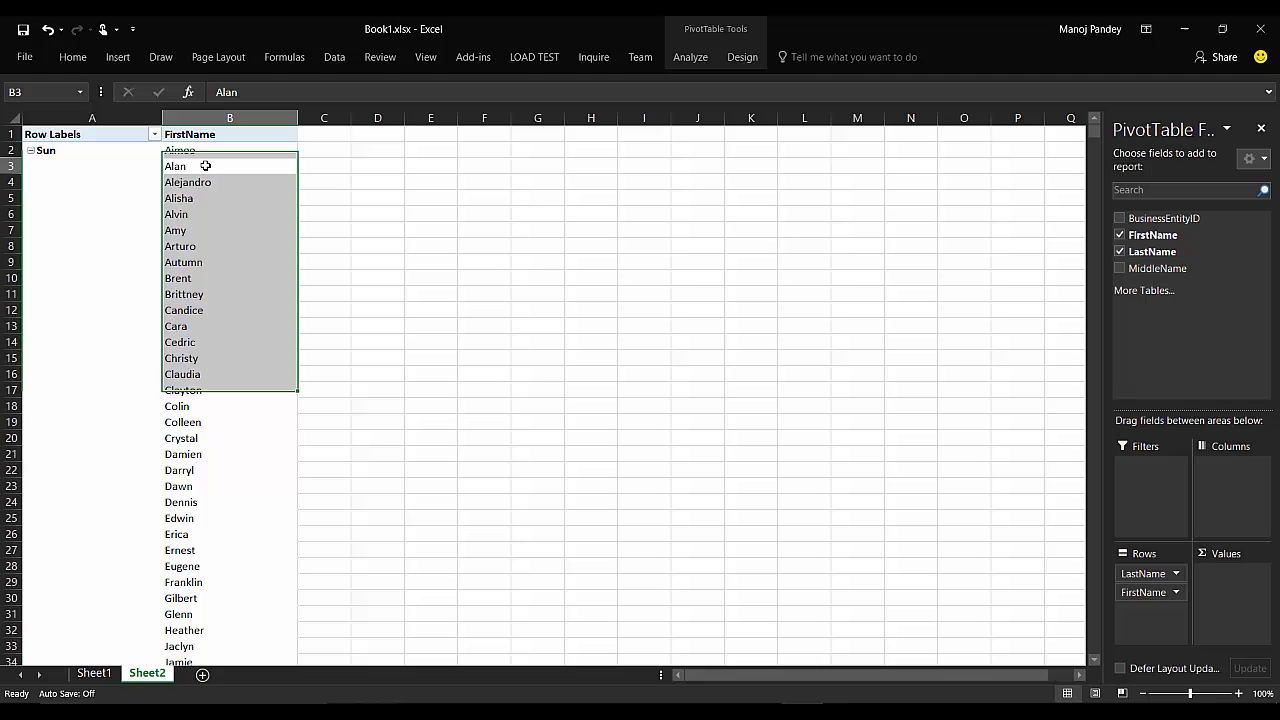
# Step: Collapse the last-name group in row 2 and the long group starting in row 11 of the PivotTable
pyautogui.click(31, 151)
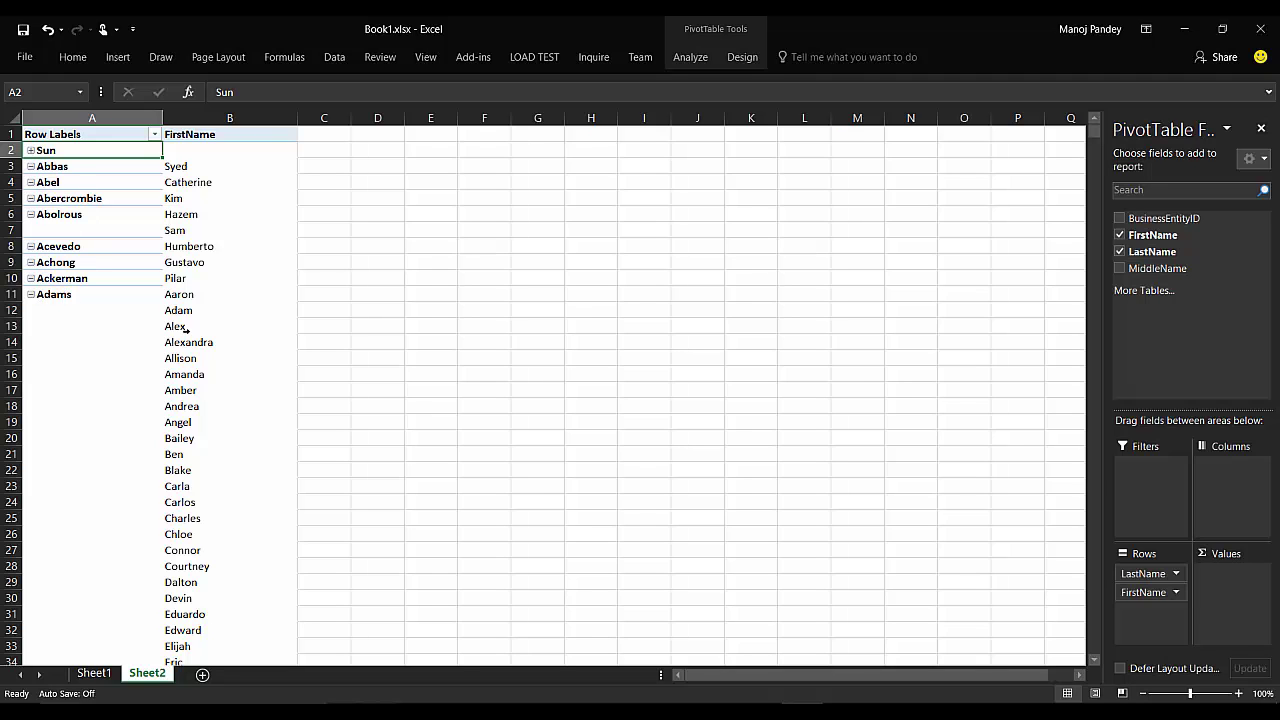
pyautogui.scroll(-2, 160, 331)
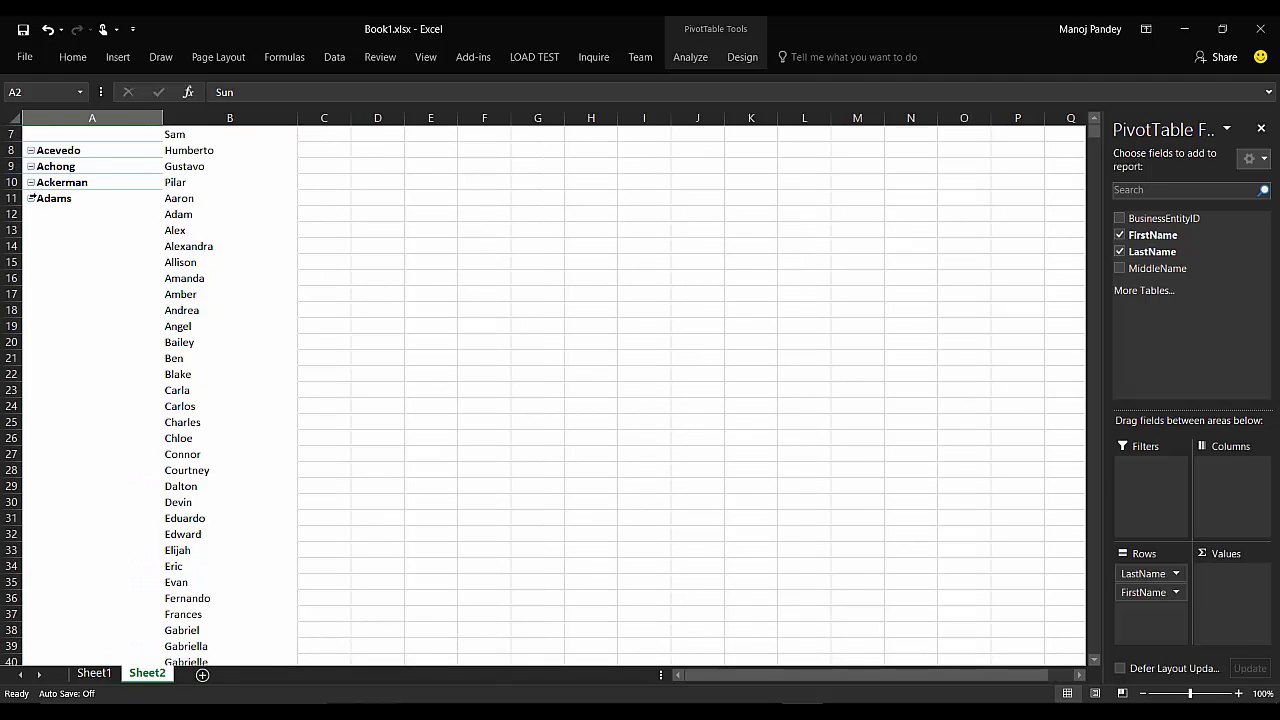
pyautogui.click(31, 199)
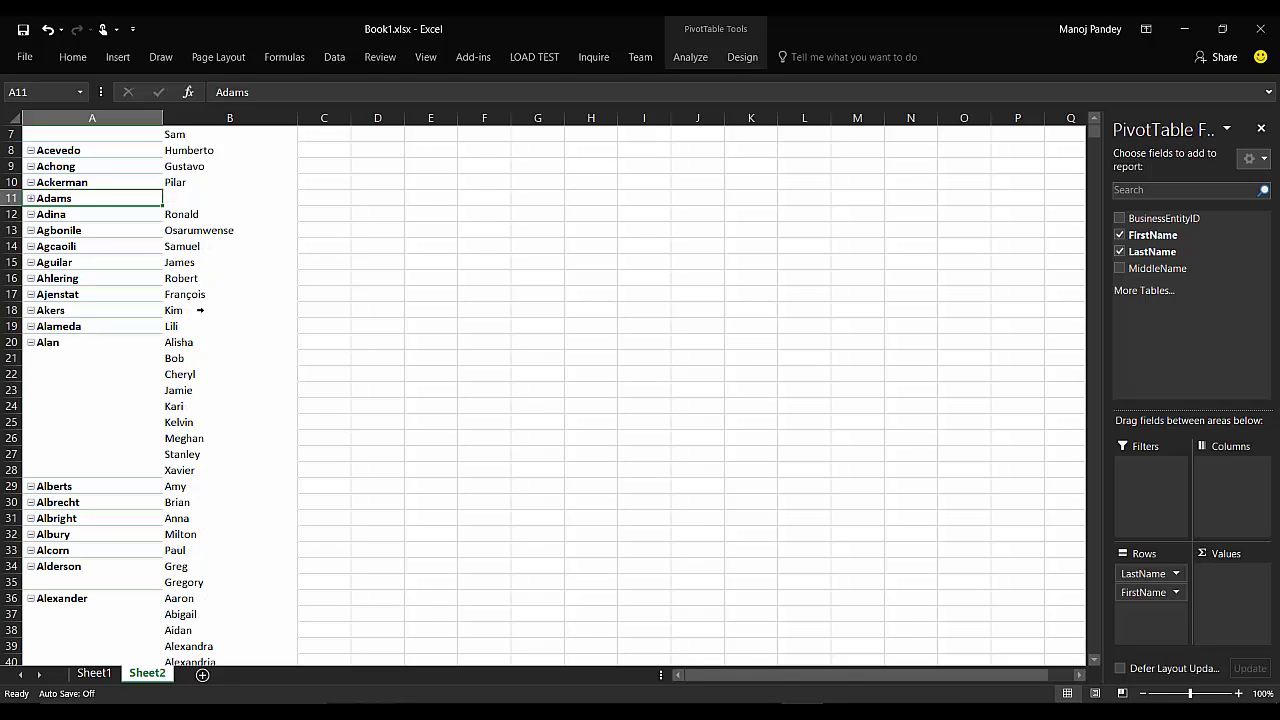
pyautogui.scroll(-13, 207, 300)
pyautogui.scroll(15, 181, 378)
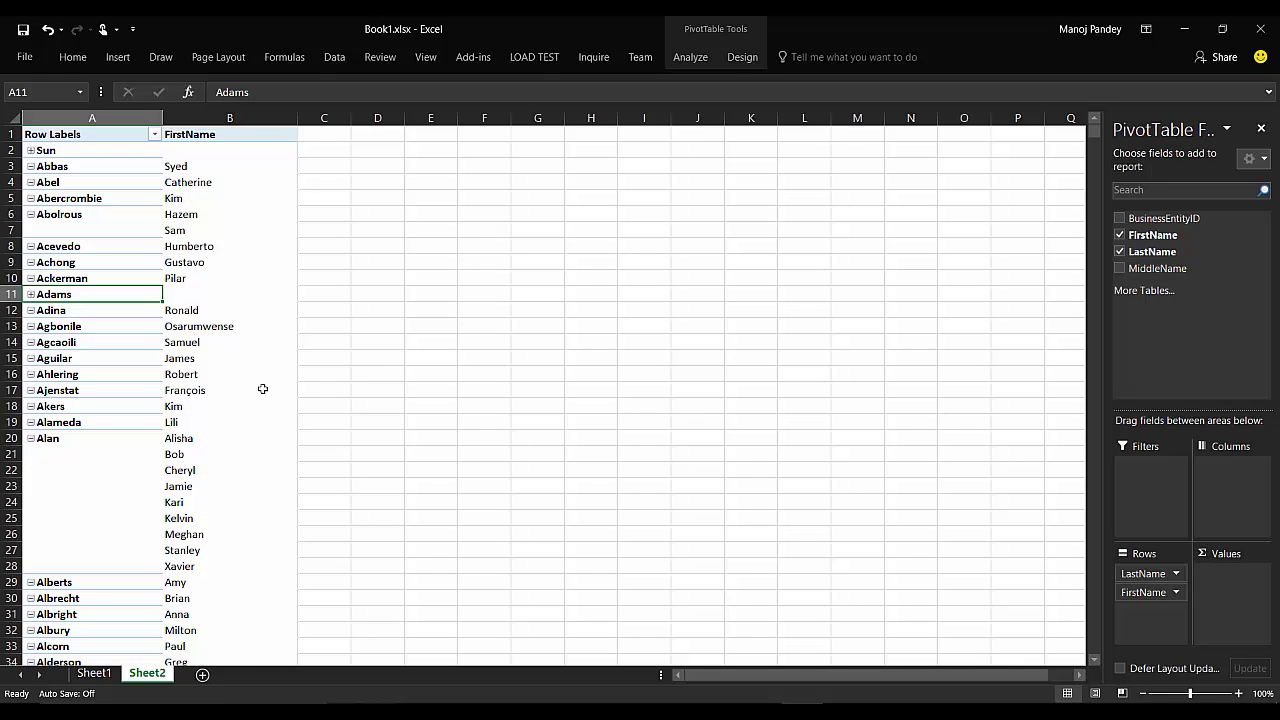
# Step: Add another new worksheet and start a data connection from SQL Server on it
pyautogui.click(203, 676)
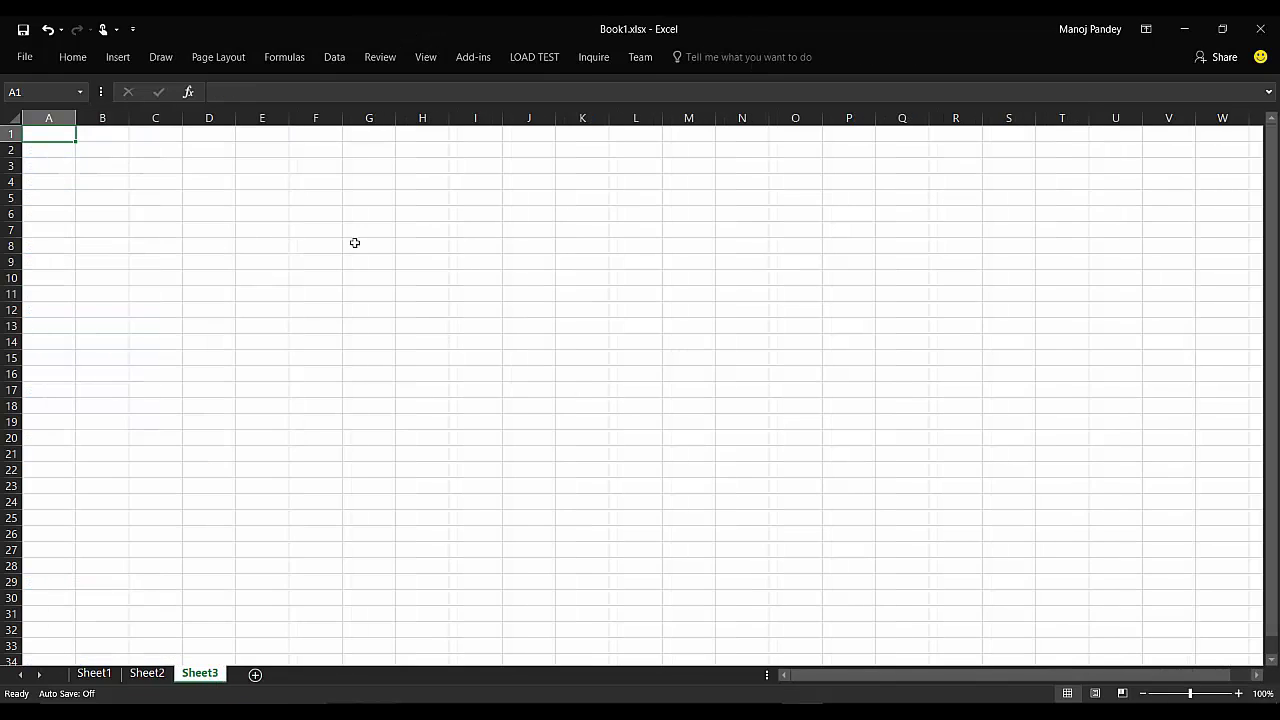
pyautogui.click(335, 57)
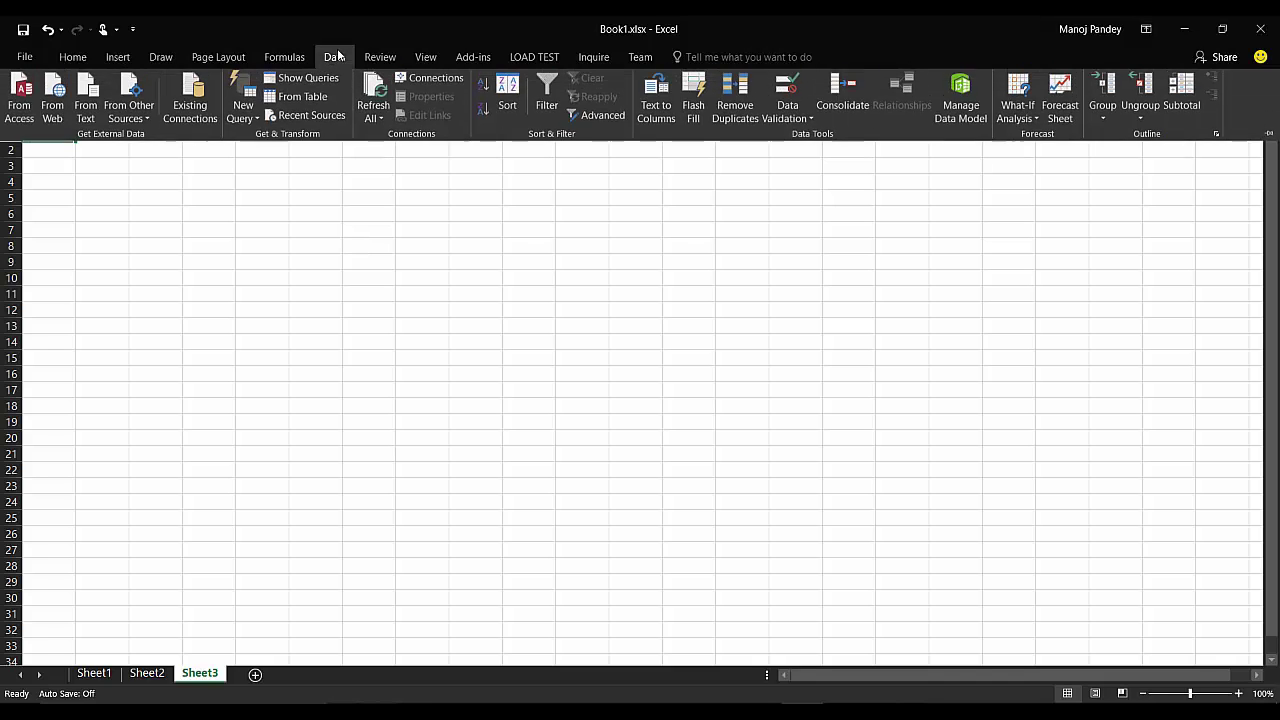
pyautogui.click(129, 110)
pyautogui.click(229, 164)
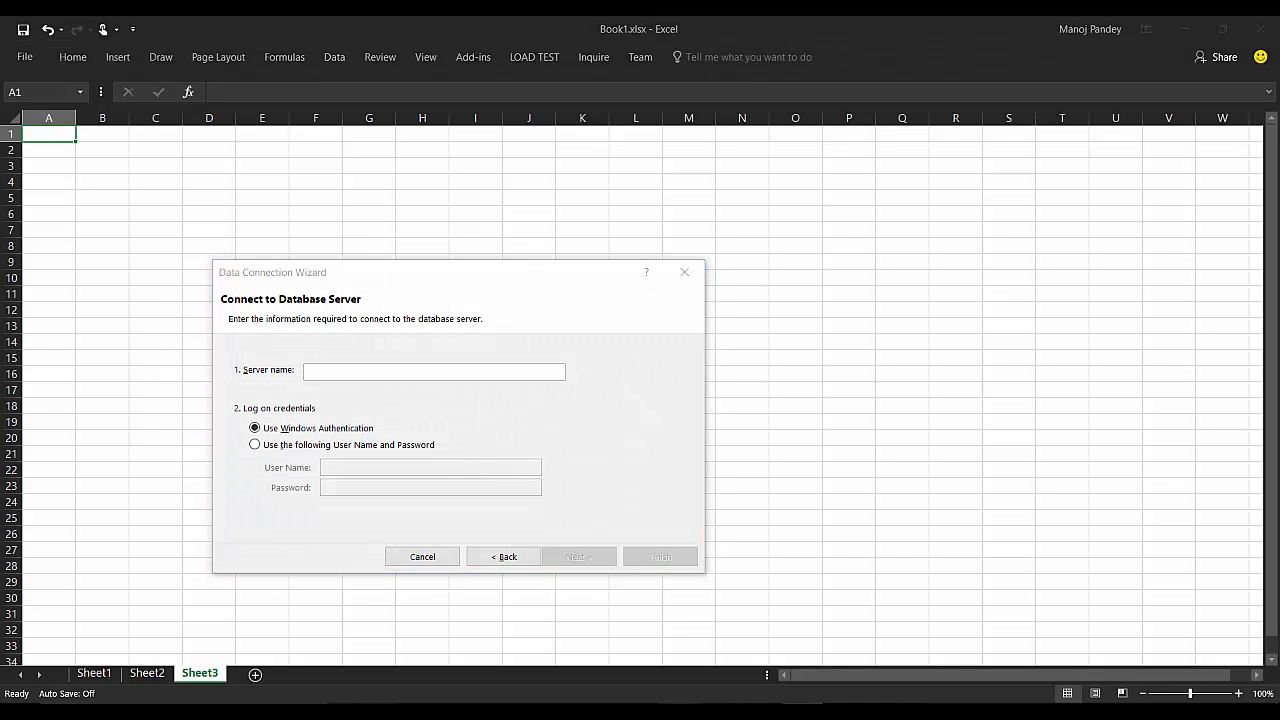
# Step: Copy the server name from SQL Server Management Studio's connection dialog and connect to that server in Excel's Data Connection Wizard with Windows Authentication
pyautogui.hotkey('alt', 'Tab')
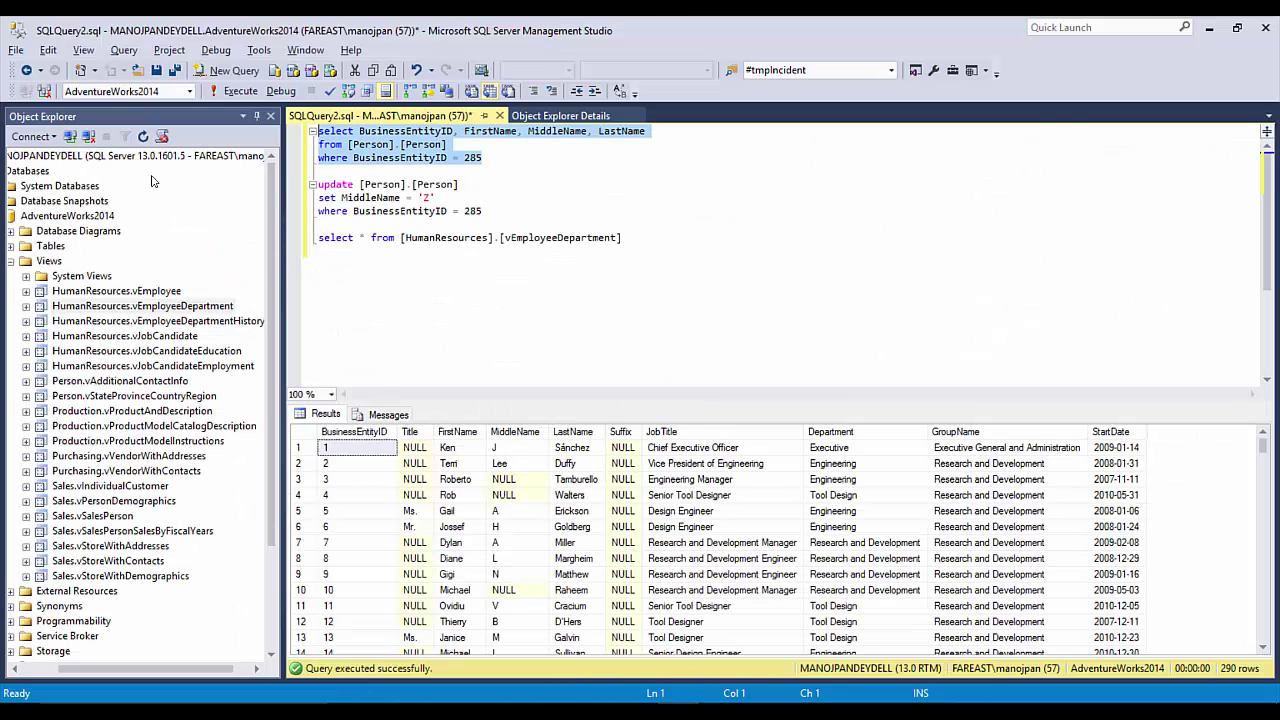
pyautogui.click(48, 669)
pyautogui.click(32, 136)
pyautogui.click(80, 154)
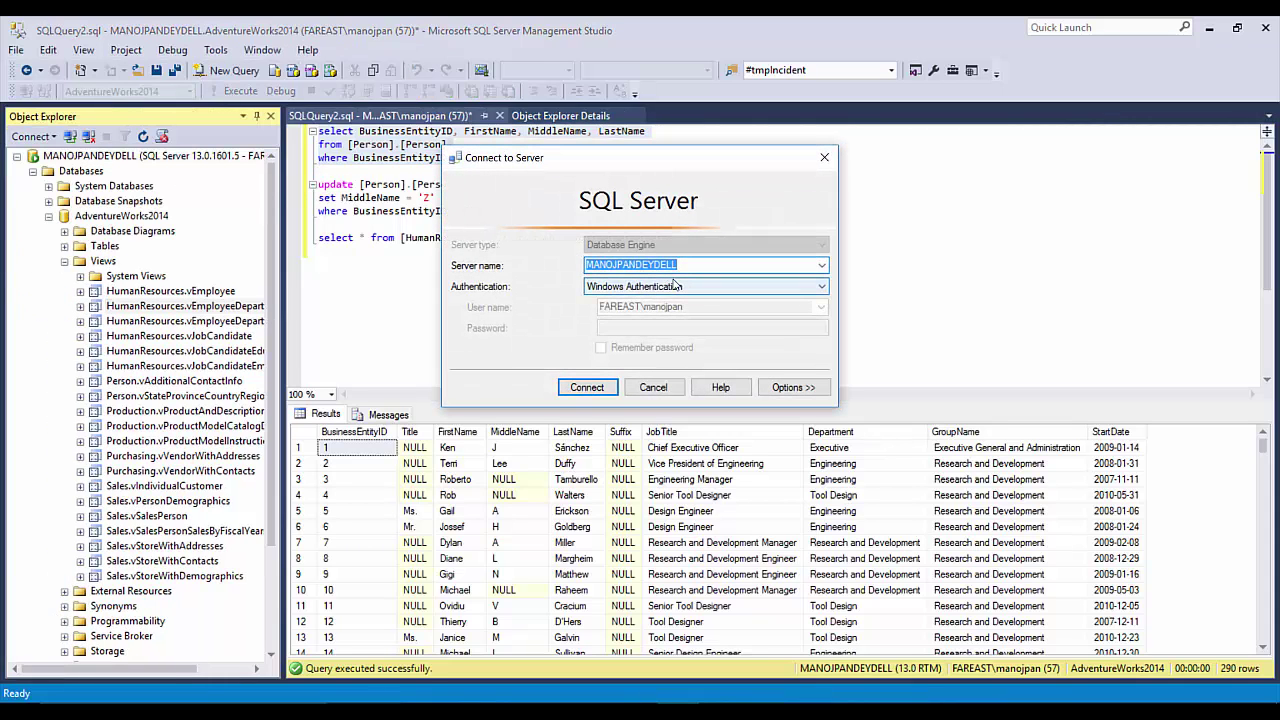
pyautogui.hotkey('ctrl', 'c')
pyautogui.press('Escape')
pyautogui.hotkey('alt', 'Tab')
pyautogui.hotkey('ctrl', 'v')
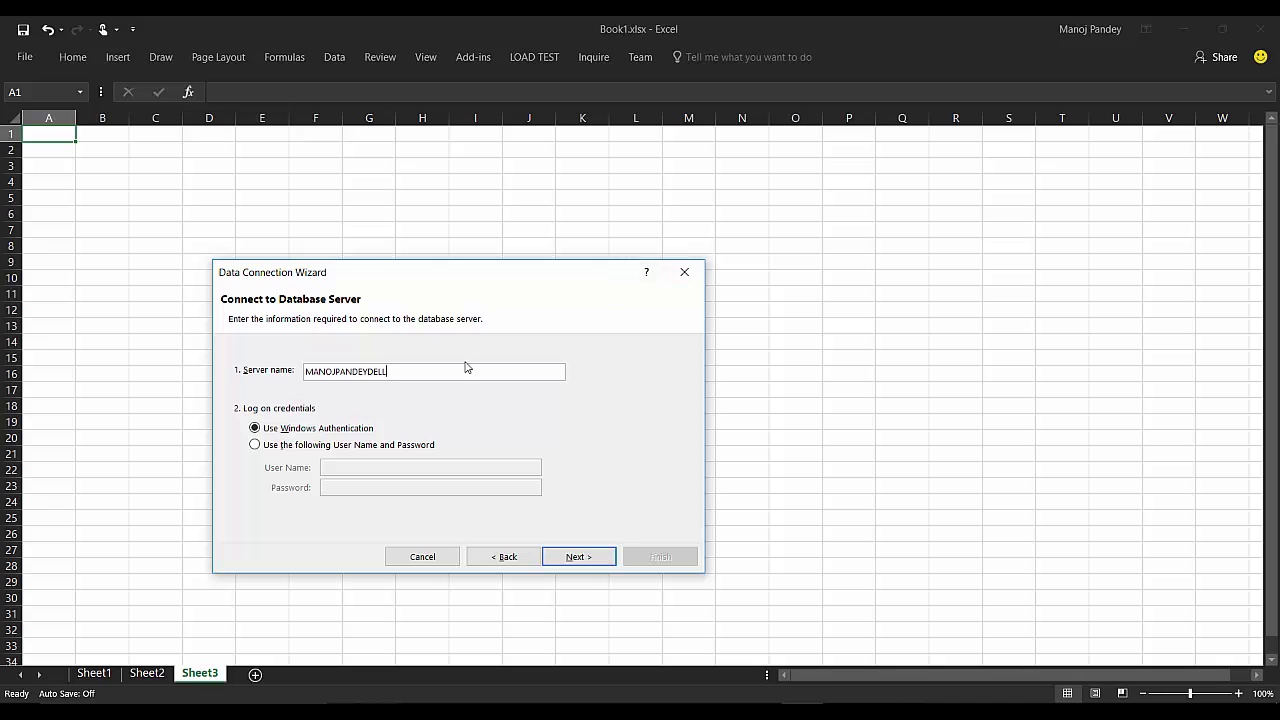
pyautogui.click(586, 556)
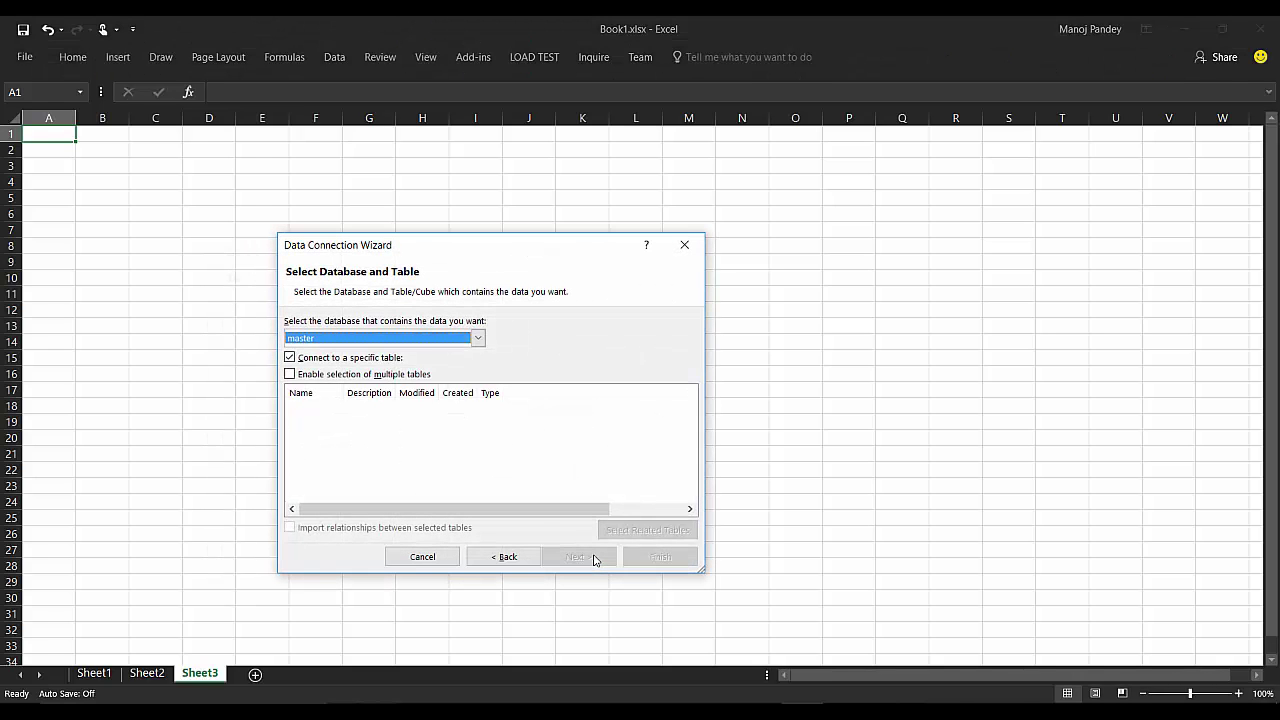
# Step: Select the AdventureWorks2014 database and enlarge the wizard window to show more of its tables and views
pyautogui.click(426, 338)
pyautogui.click(406, 354)
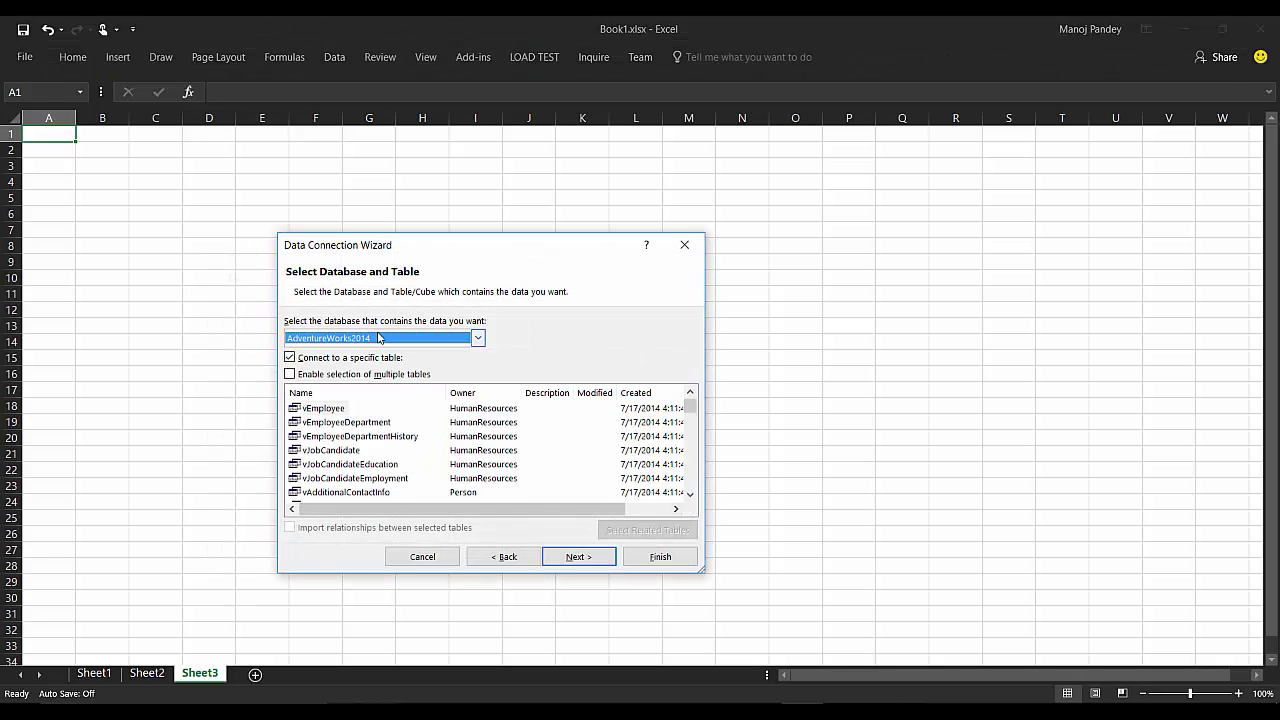
pyautogui.click(381, 341)
pyautogui.click(381, 342)
pyautogui.moveTo(706, 576); pyautogui.dragTo(705, 662)
pyautogui.moveTo(586, 236); pyautogui.dragTo(586, 33)
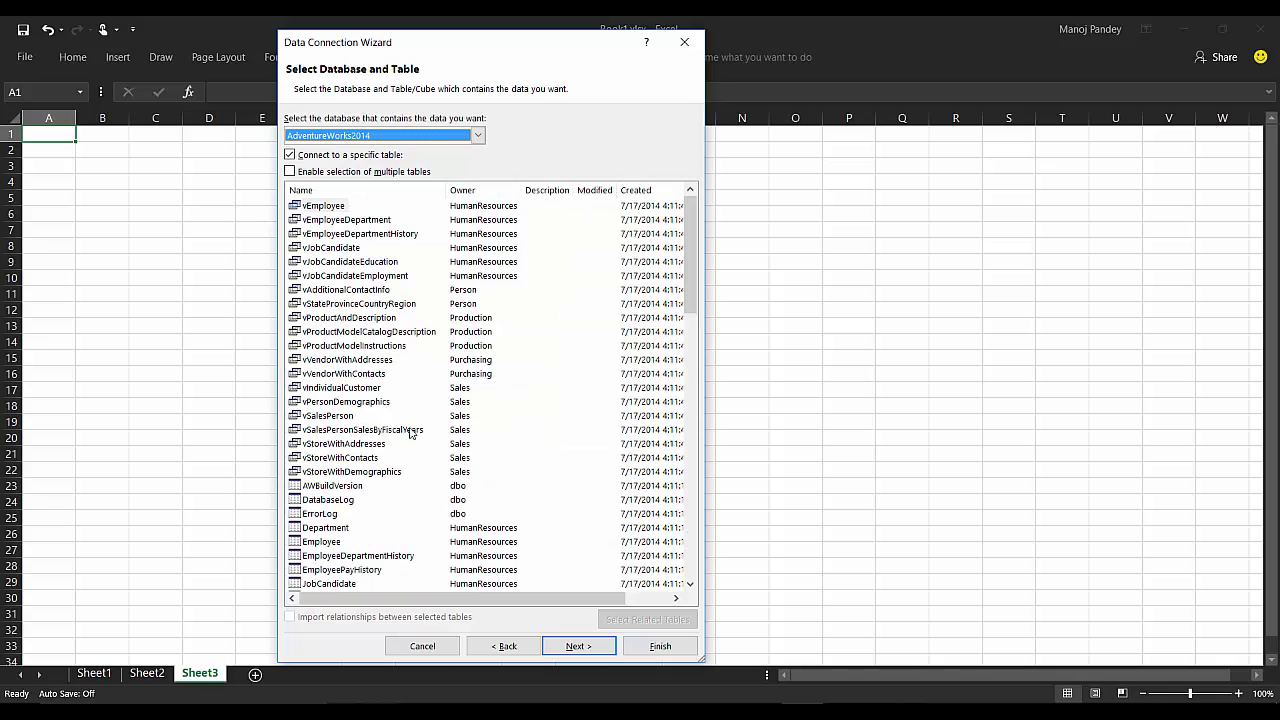
# Step: Choose the vEmployeeDepartment view as the source and finish the wizard, saving the data connection file under its suggested name
pyautogui.scroll(-13, 490, 473)
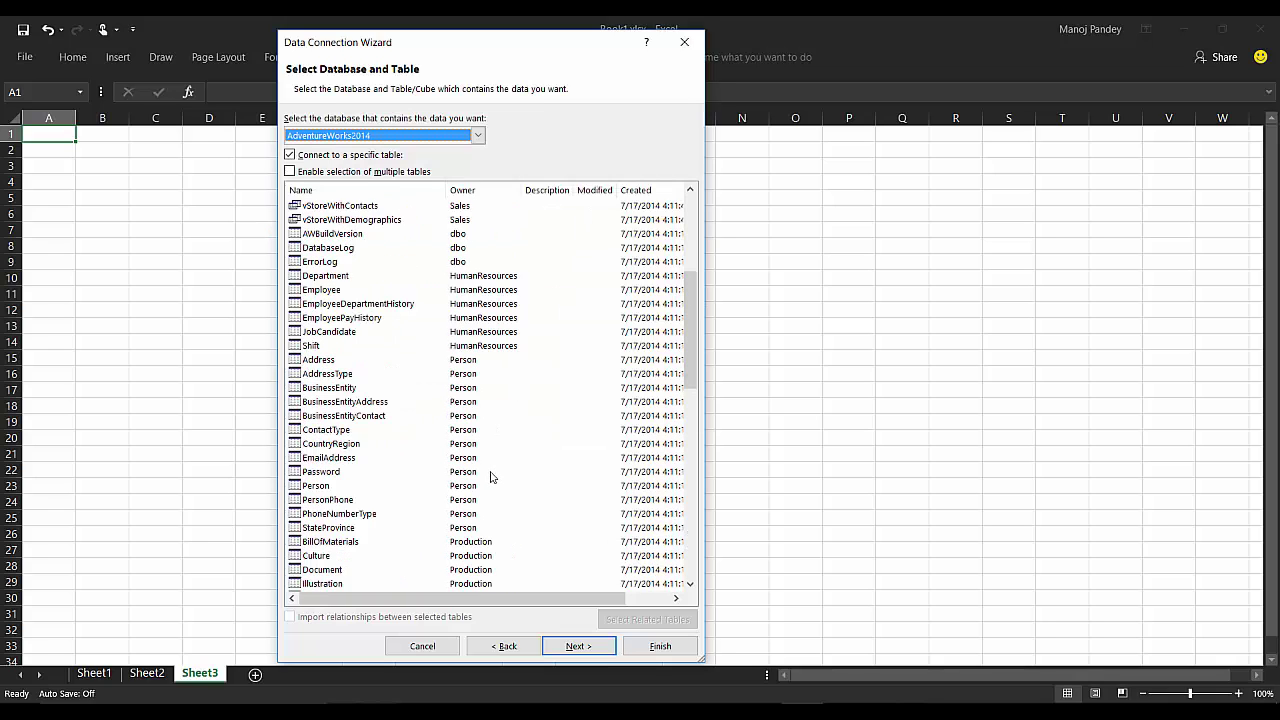
pyautogui.scroll(-4, 490, 478)
pyautogui.click(407, 467)
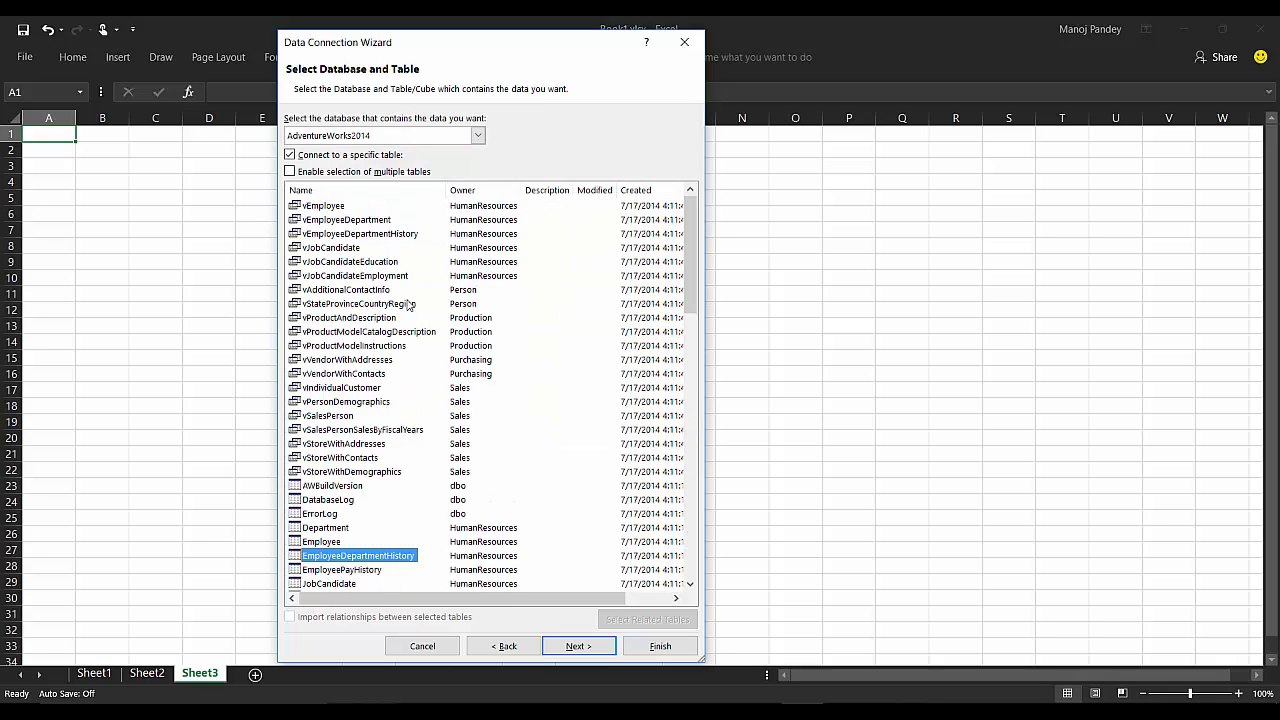
pyautogui.click(320, 221)
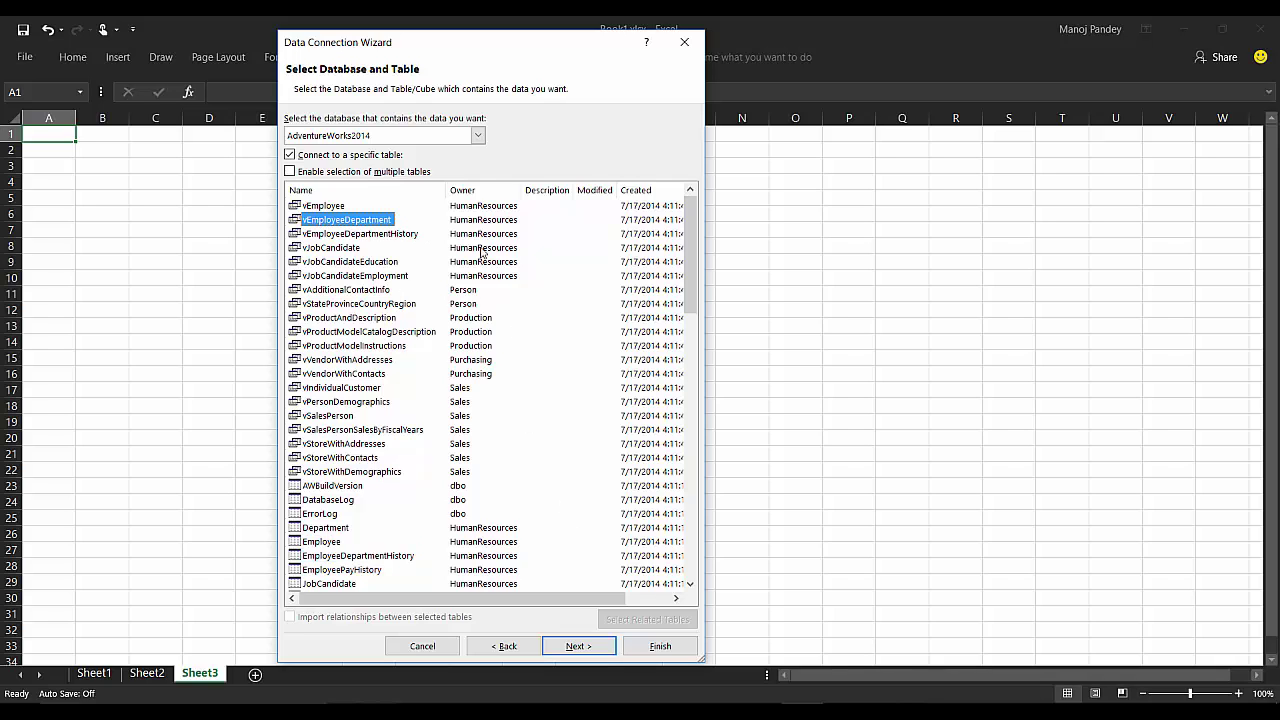
pyautogui.click(576, 646)
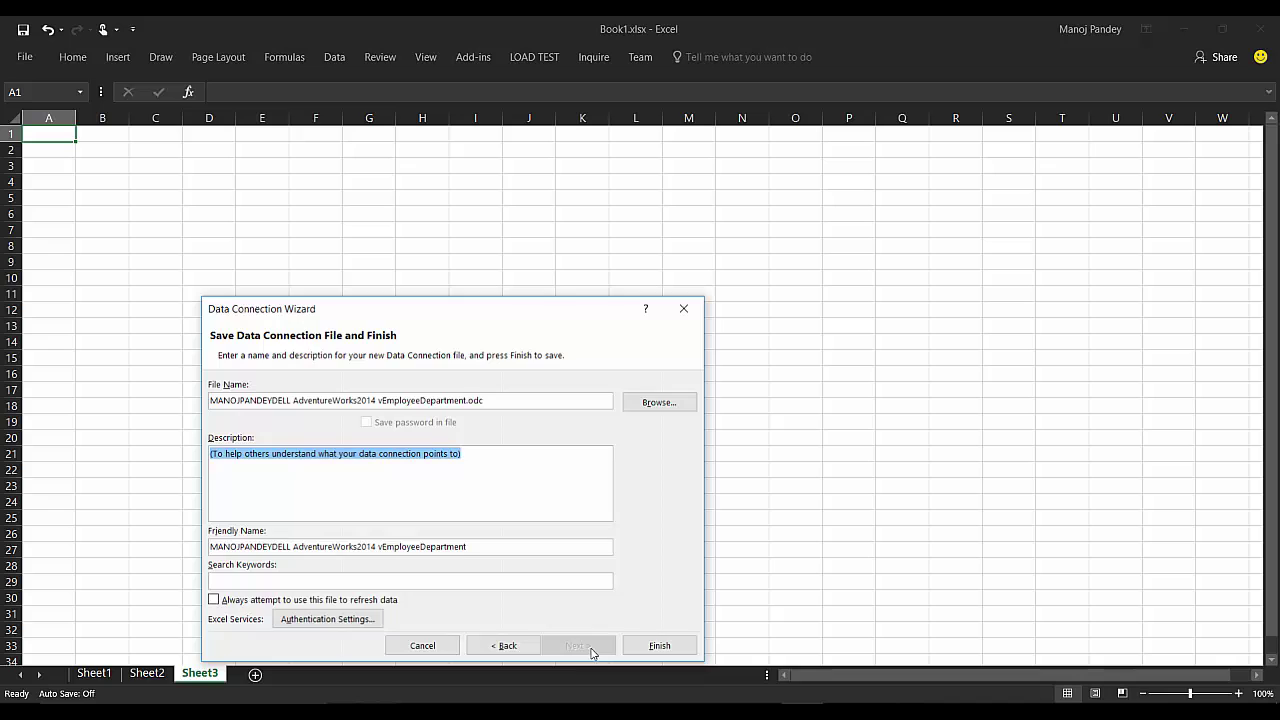
pyautogui.click(658, 646)
pyautogui.click(616, 409)
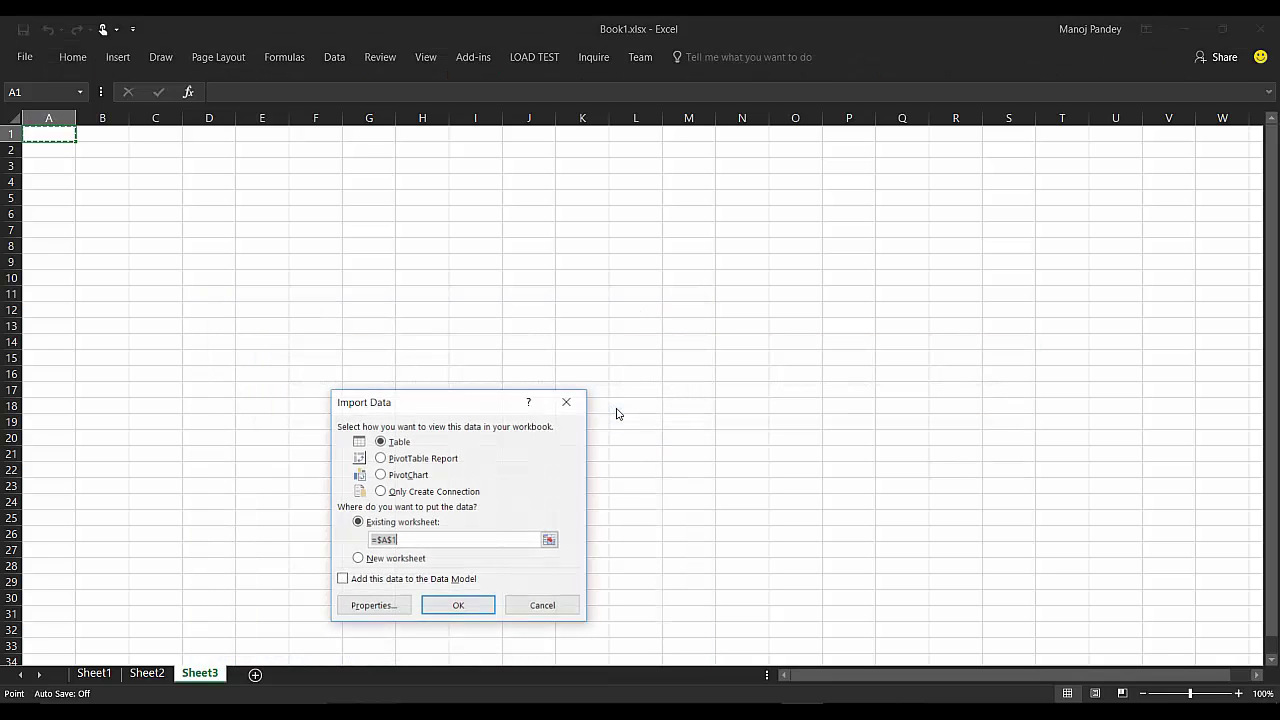
# Step: Import the view's data as a PivotTable Report into the existing worksheet at cell A1
pyautogui.moveTo(500, 397); pyautogui.dragTo(573, 212)
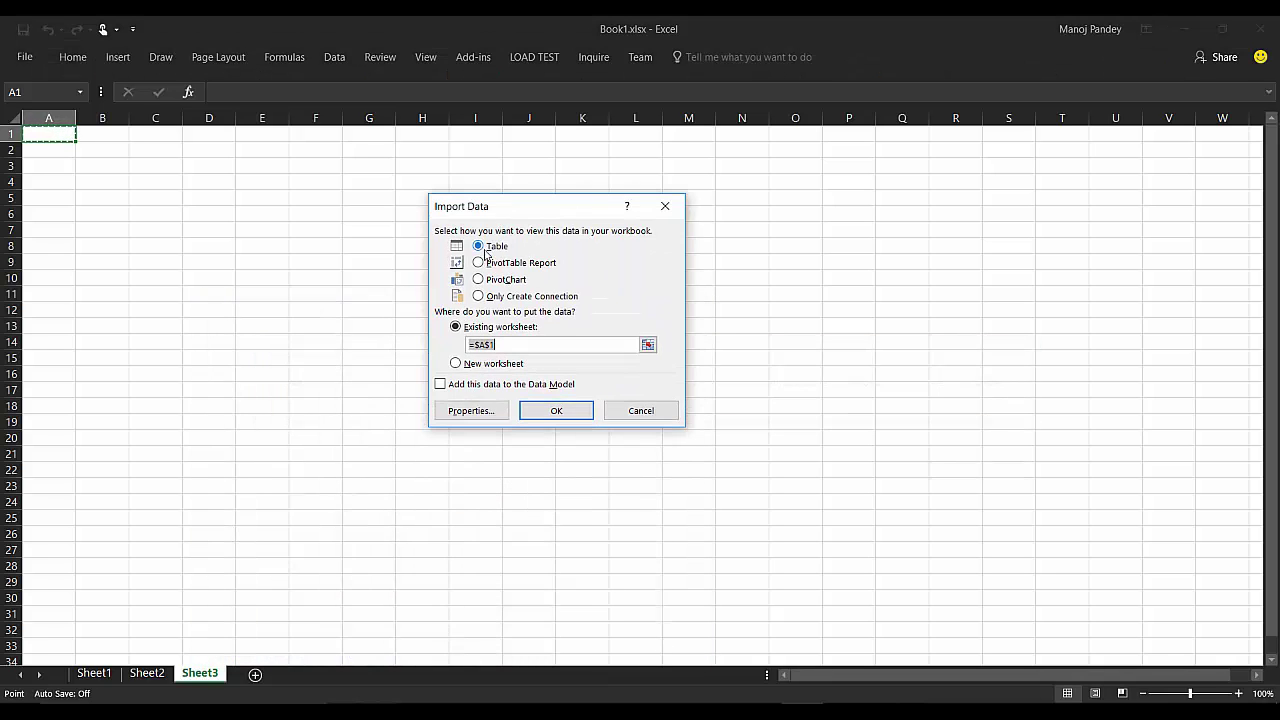
pyautogui.click(516, 265)
pyautogui.click(560, 414)
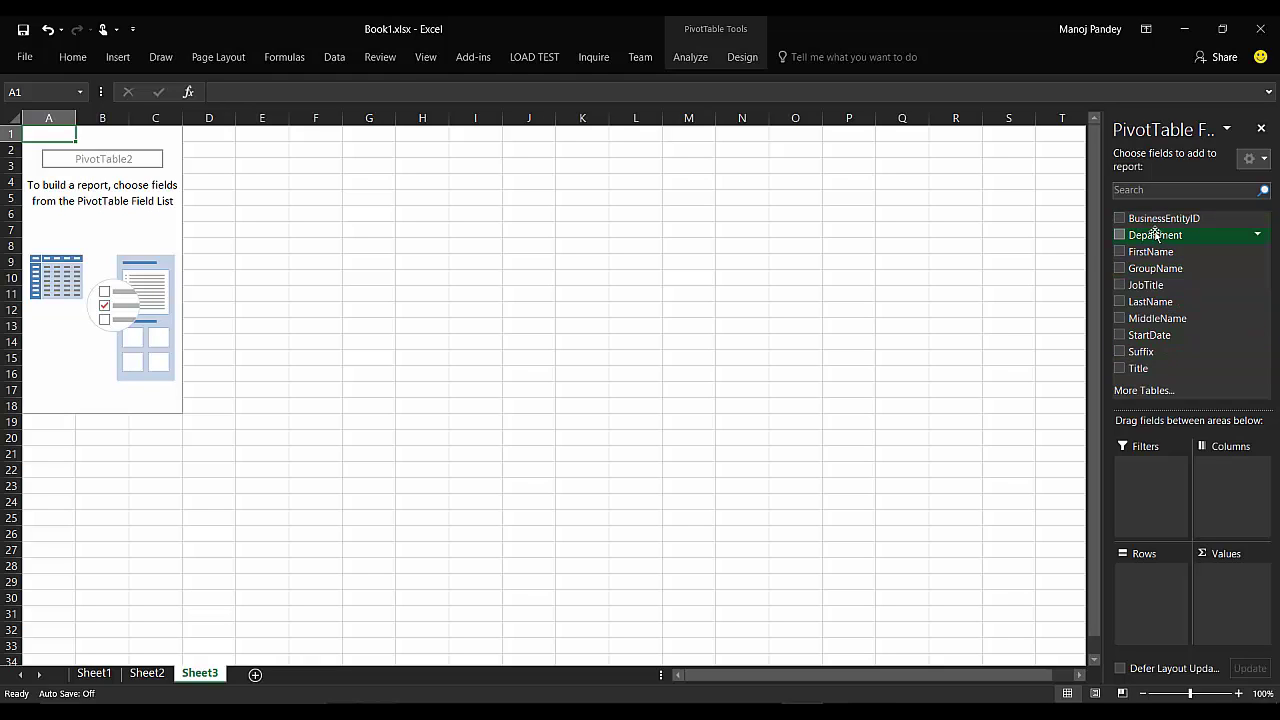
# Step: Add the Department, FirstName and LastName fields to the PivotTable's rows in that order
pyautogui.moveTo(1155, 234); pyautogui.dragTo(1155, 591)
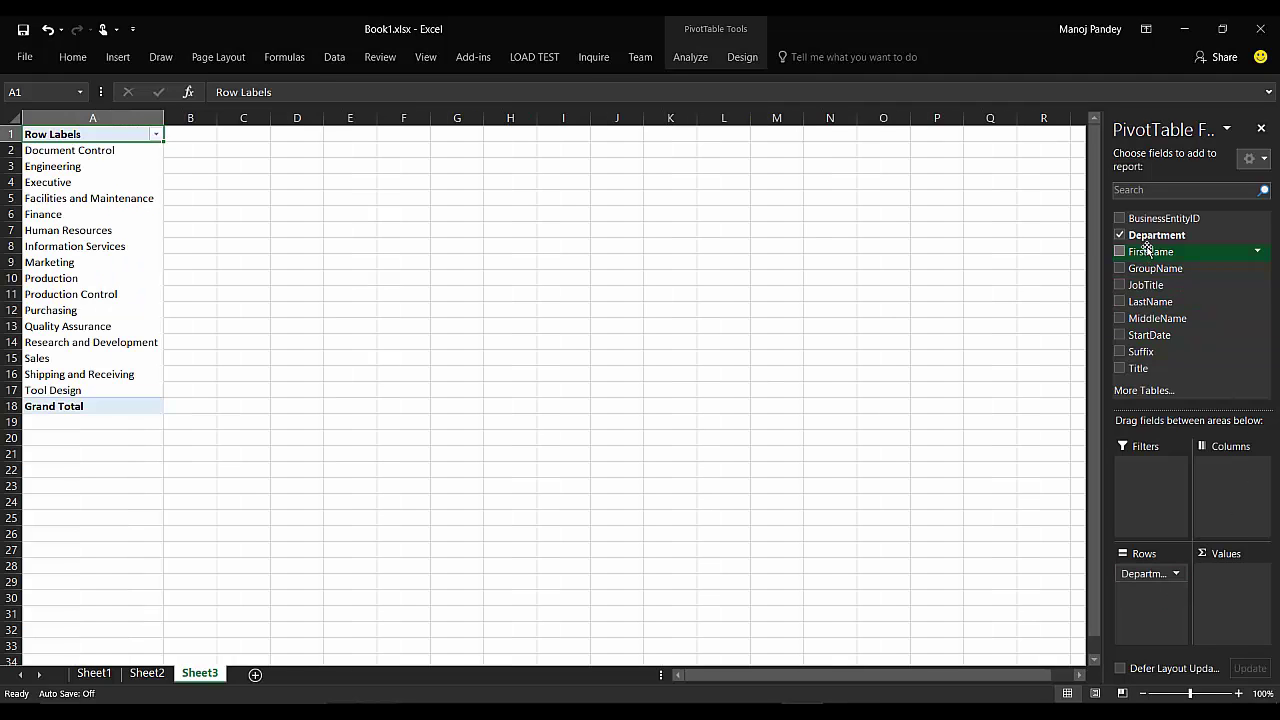
pyautogui.moveTo(1146, 250); pyautogui.dragTo(1162, 615)
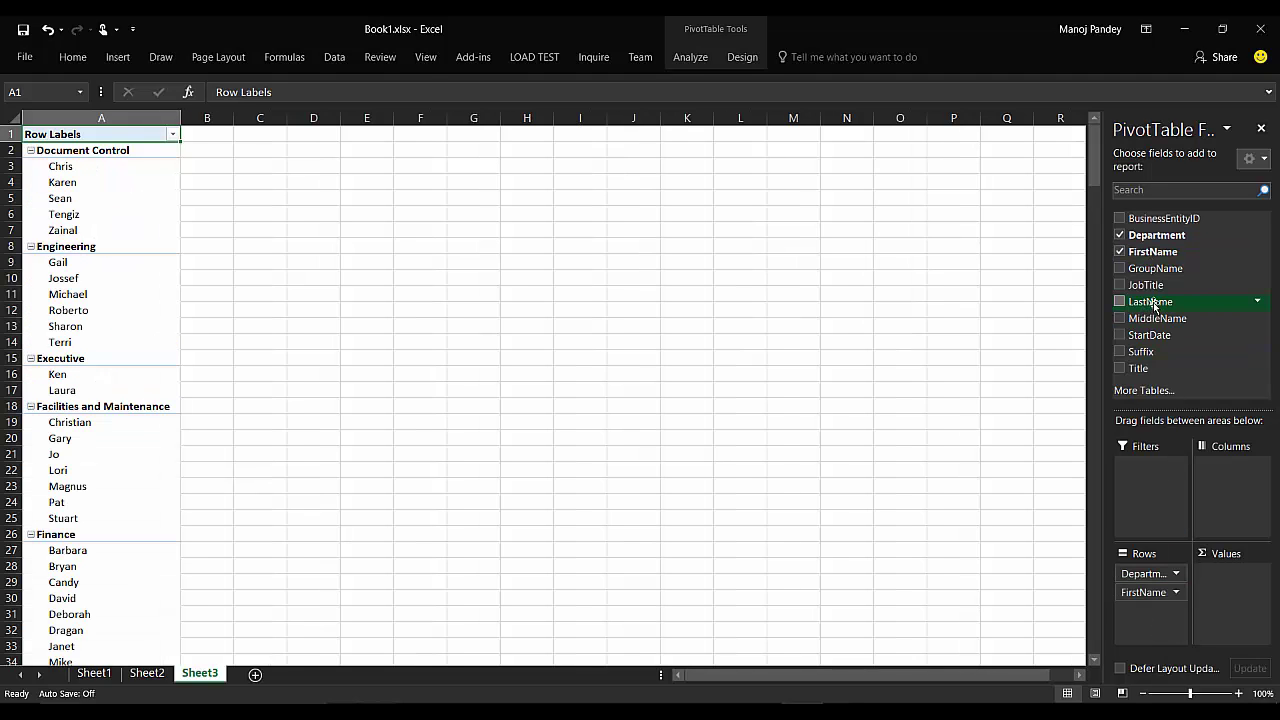
pyautogui.moveTo(1154, 303); pyautogui.dragTo(1160, 625)
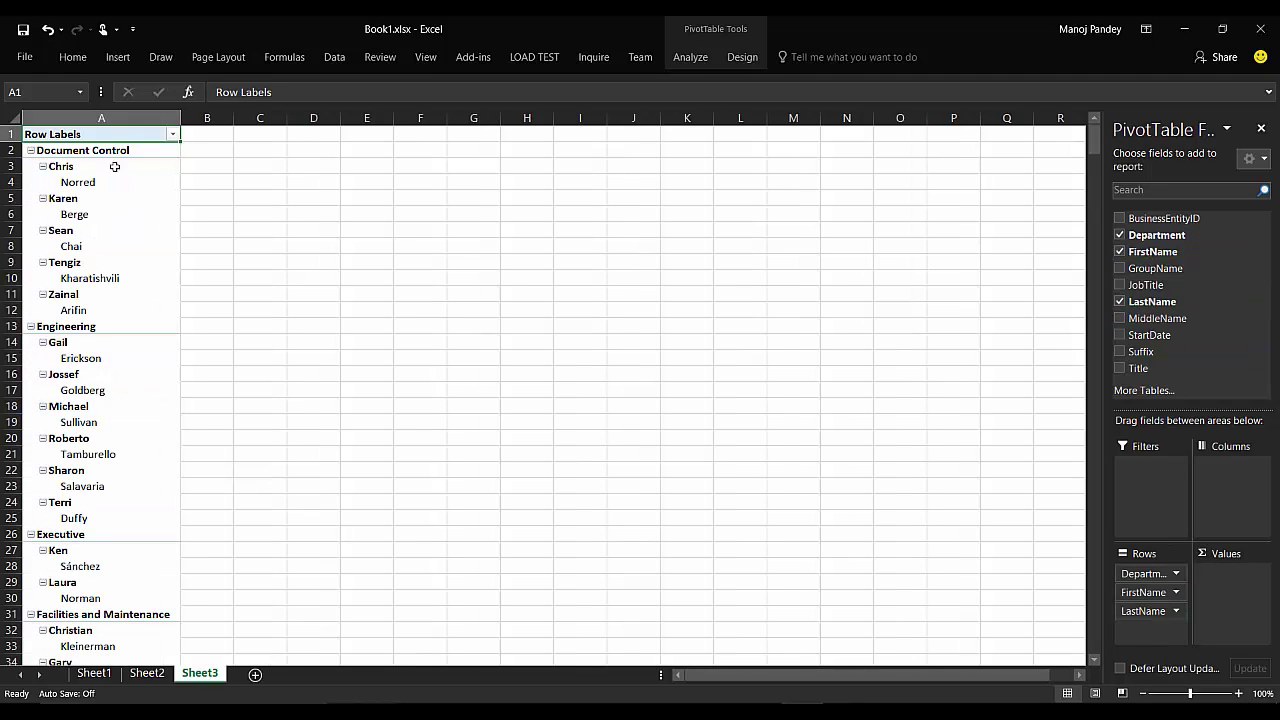
# Step: Set the Department row field to no subtotals and show its item labels in tabular form
pyautogui.click(1175, 573)
pyautogui.click(1127, 558)
pyautogui.click(430, 275)
pyautogui.click(519, 216)
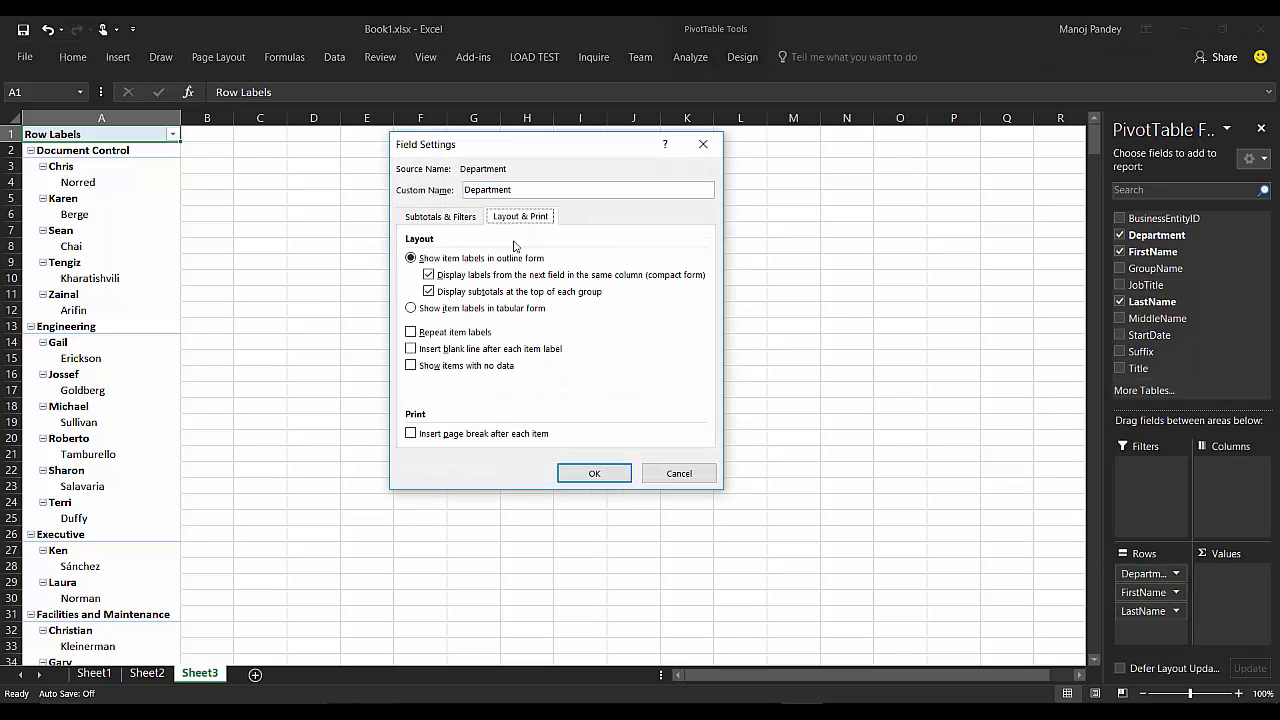
pyautogui.click(484, 310)
pyautogui.click(594, 473)
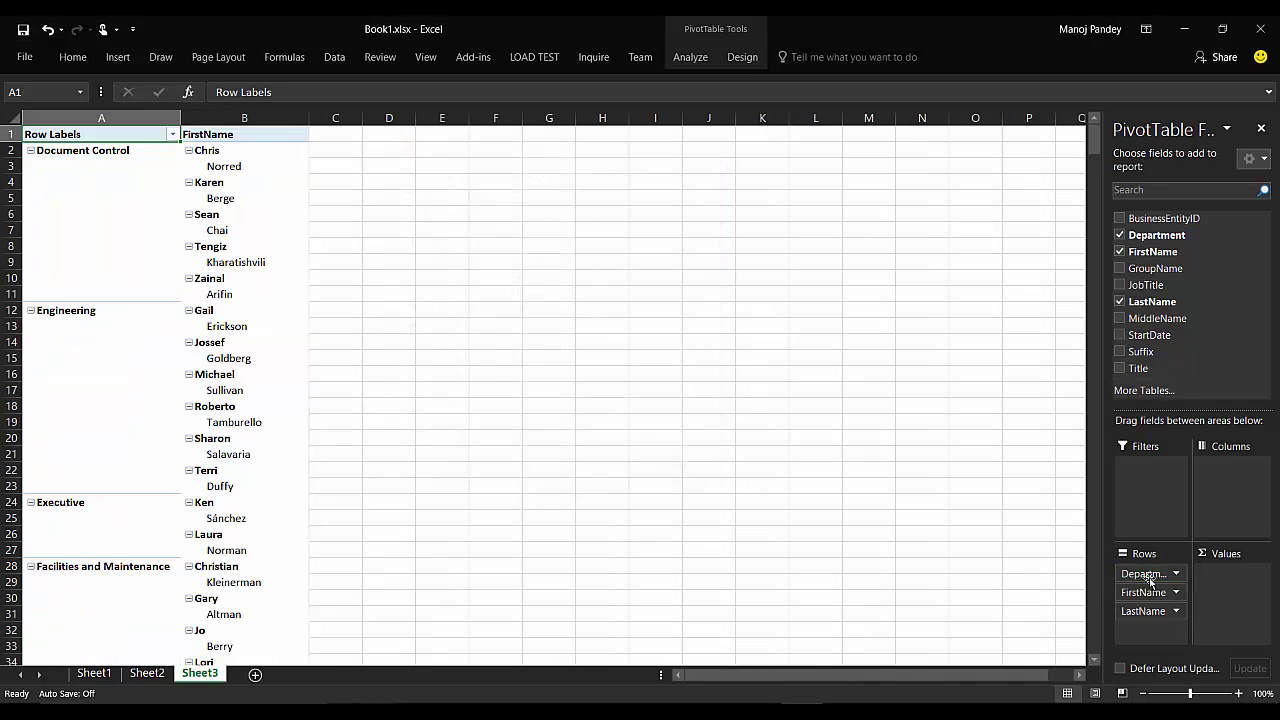
# Step: Set the FirstName row field to no subtotals and show its item labels in tabular form
pyautogui.click(1150, 592)
pyautogui.click(1130, 573)
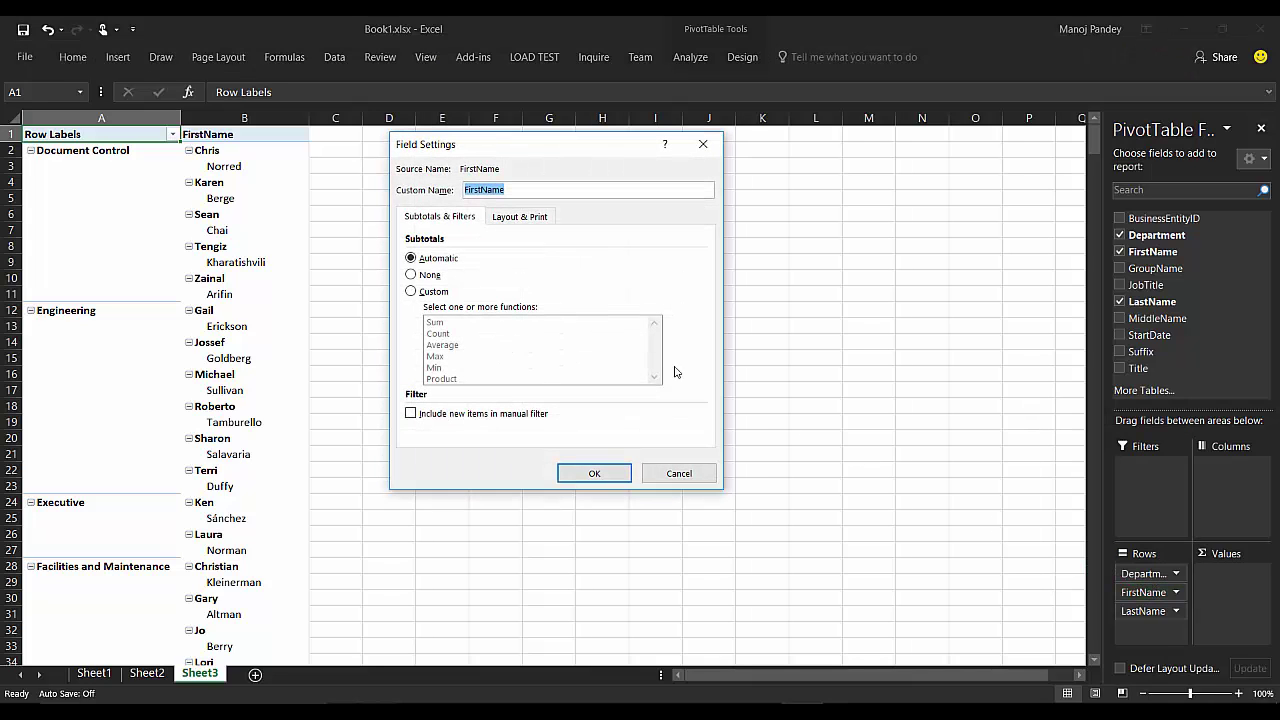
pyautogui.click(426, 275)
pyautogui.click(519, 216)
pyautogui.click(482, 308)
pyautogui.click(601, 480)
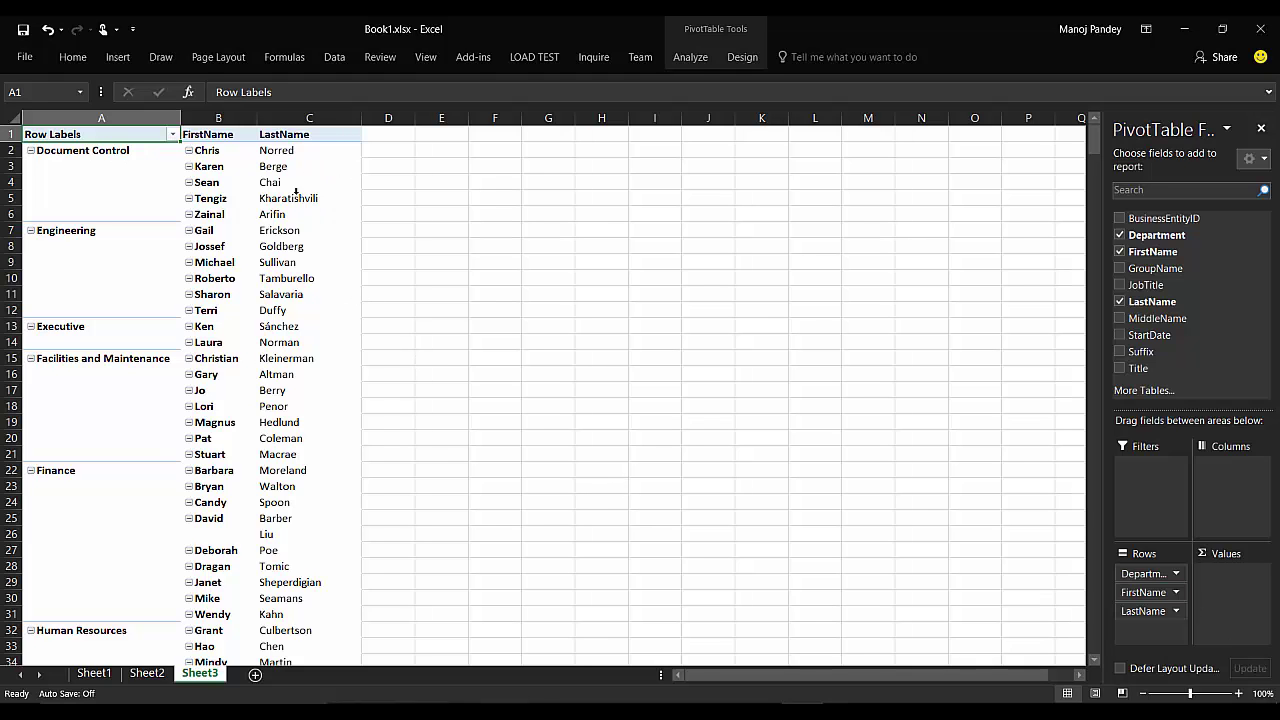
pyautogui.scroll(-7, 133, 366)
pyautogui.scroll(7, 200, 390)
# Step: Add GroupName as a report filter and restrict the PivotTable to the Manufacturing group
pyautogui.moveTo(1178, 268); pyautogui.dragTo(1168, 490)
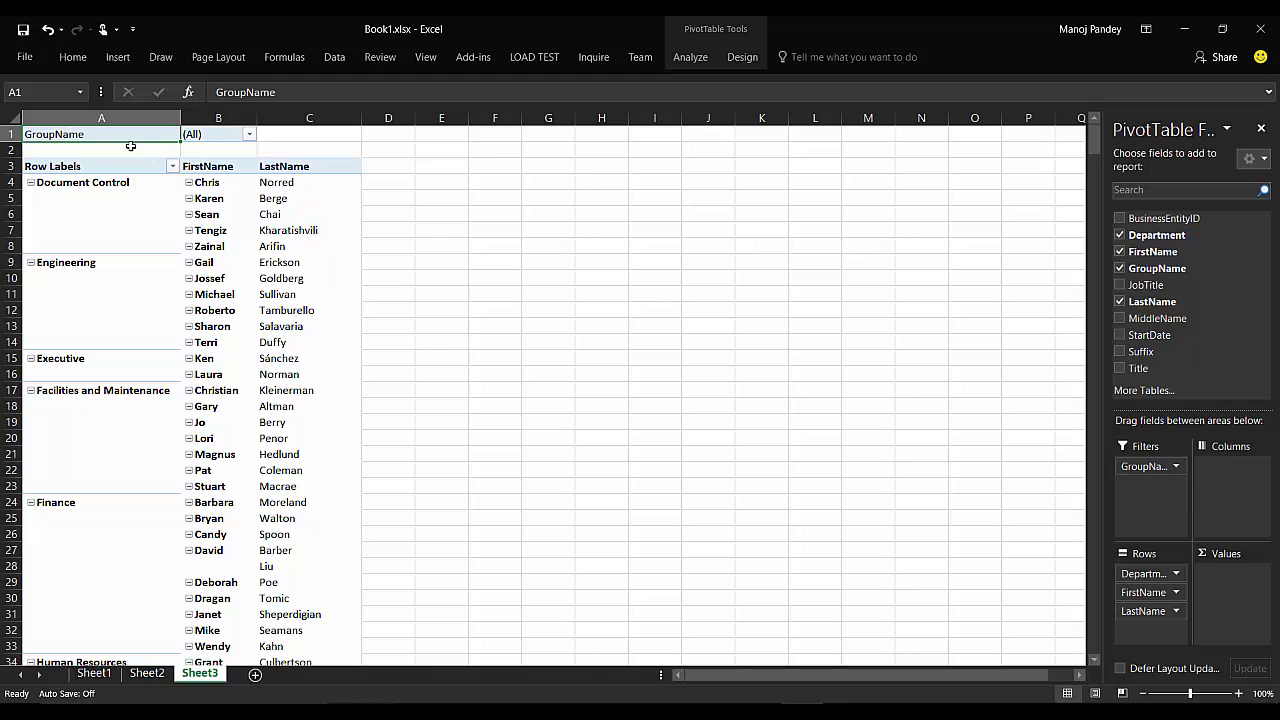
pyautogui.click(249, 135)
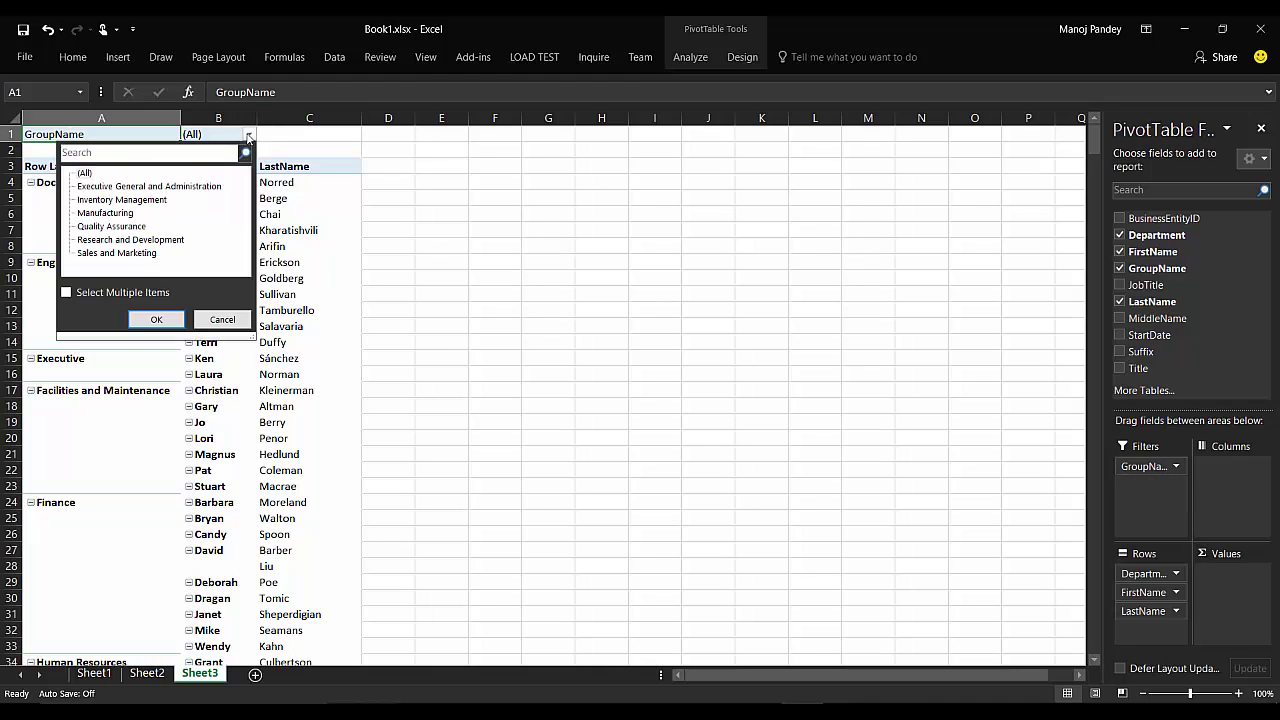
pyautogui.click(108, 214)
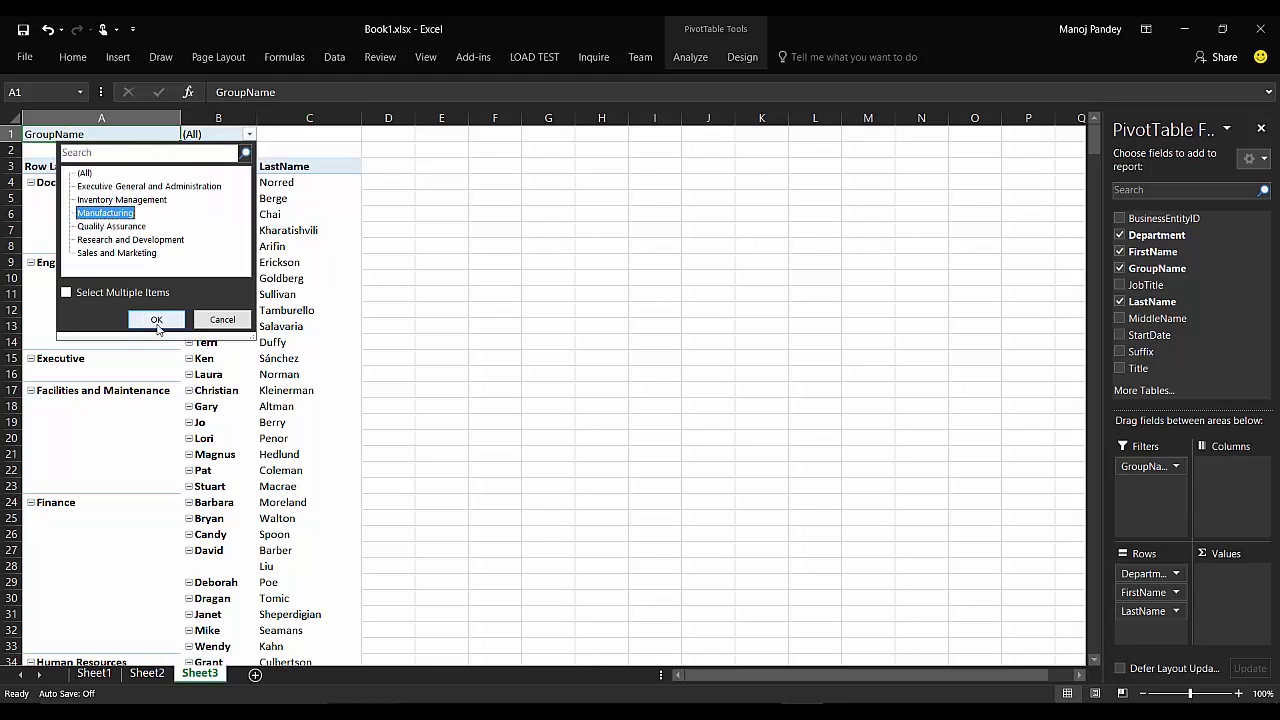
pyautogui.click(156, 320)
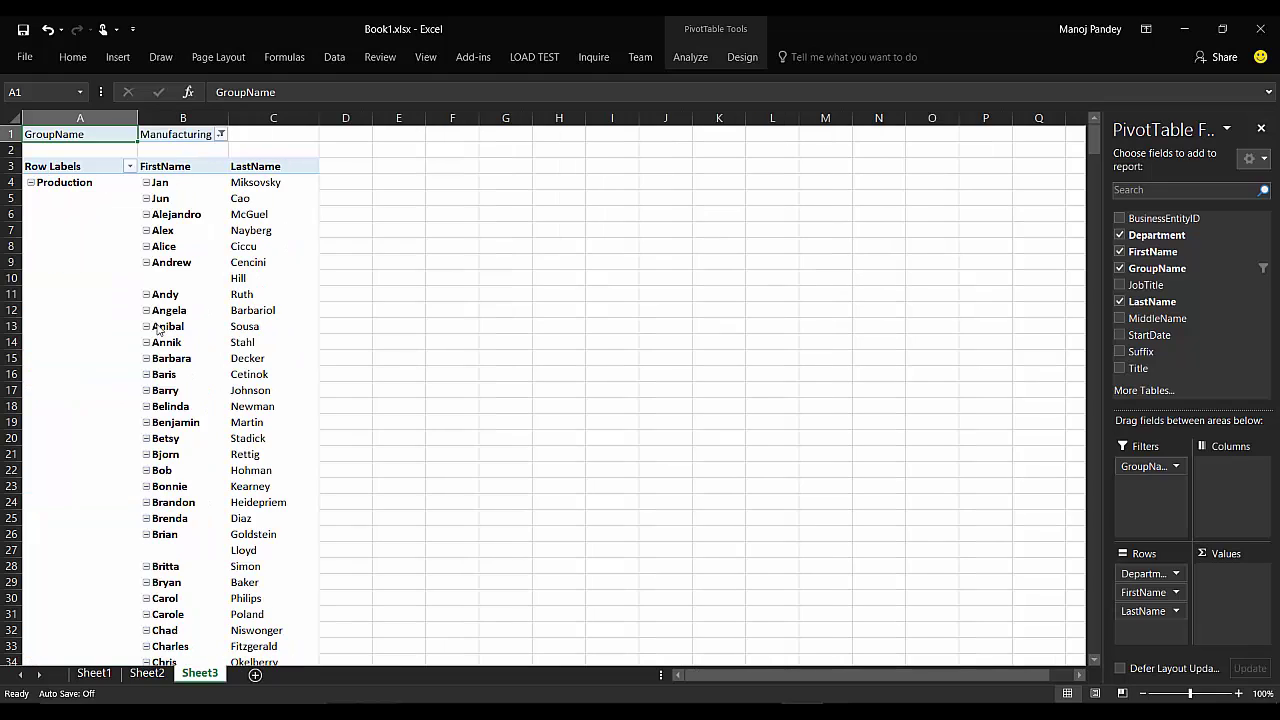
# Step: Collapse the Production and Production Control departments, expand both again, and look through the employee rows
pyautogui.click(31, 182)
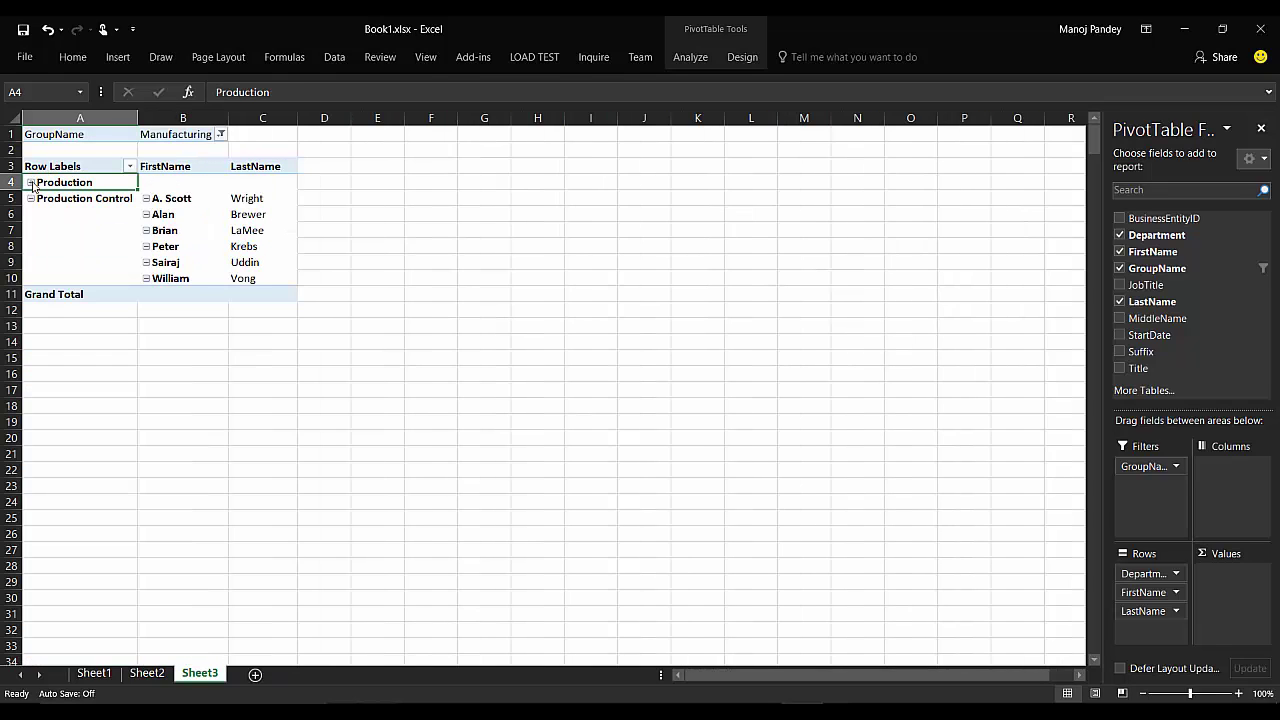
pyautogui.click(31, 199)
pyautogui.click(31, 199)
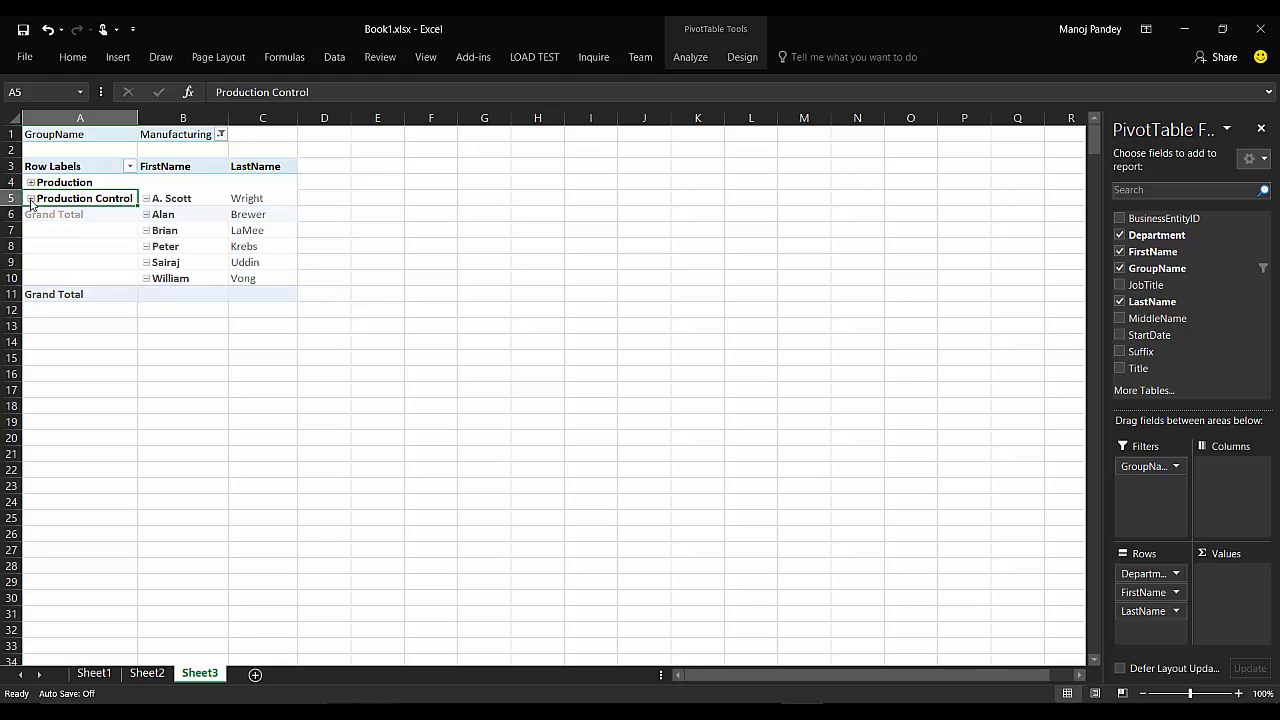
pyautogui.click(31, 182)
pyautogui.scroll(-8, 220, 300)
pyautogui.scroll(8, 218, 310)
# Step: Switch the GroupName filter to Quality Assurance, and enable multiple selection to include Sales and Marketing as well
pyautogui.click(221, 134)
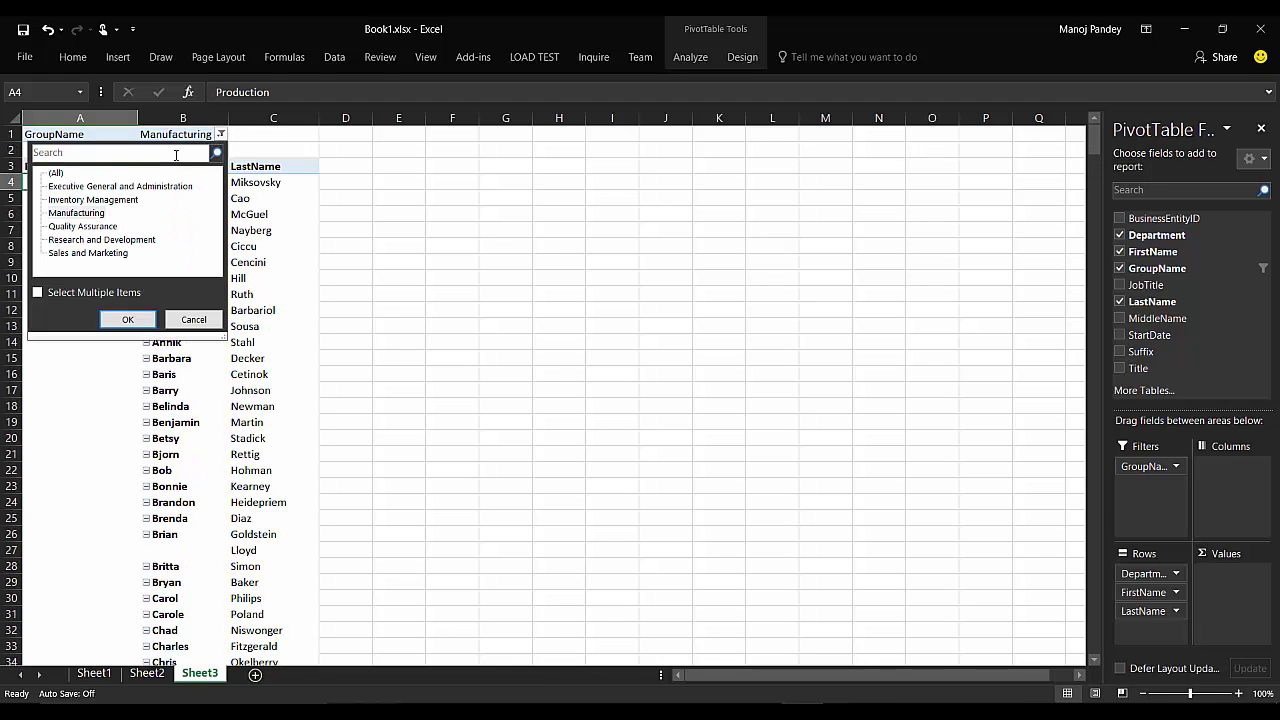
pyautogui.click(141, 322)
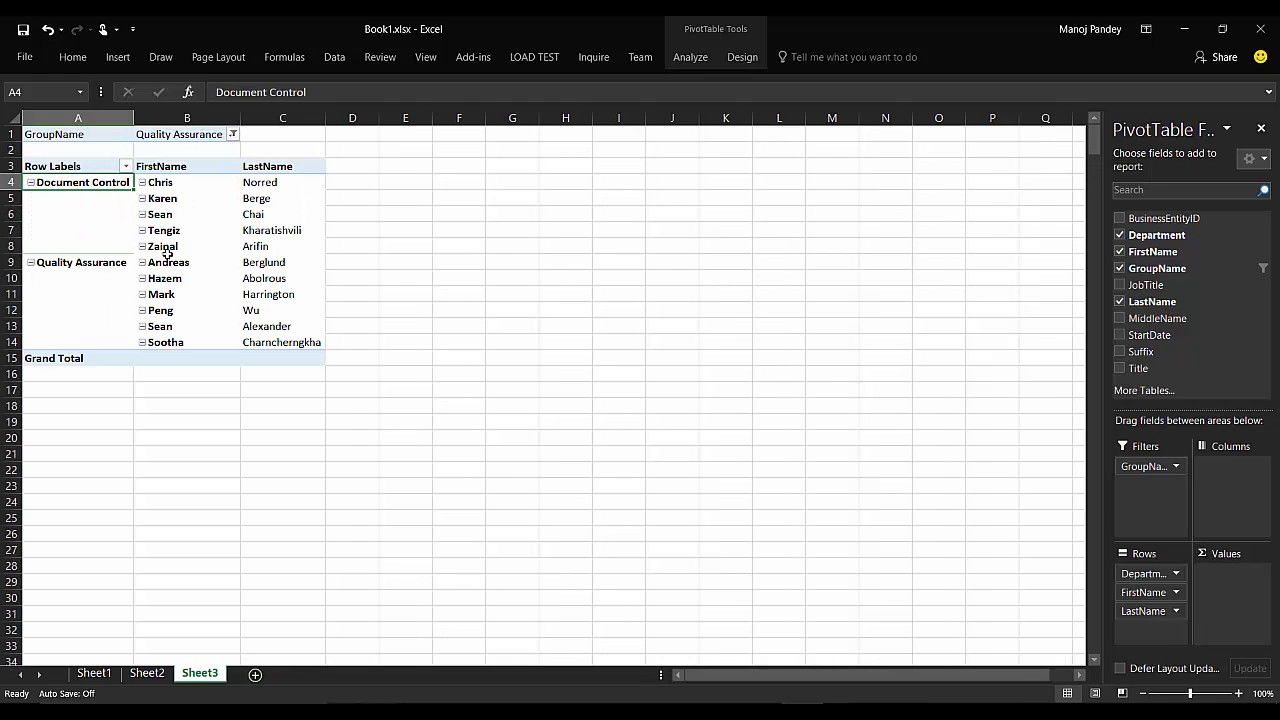
pyautogui.click(233, 134)
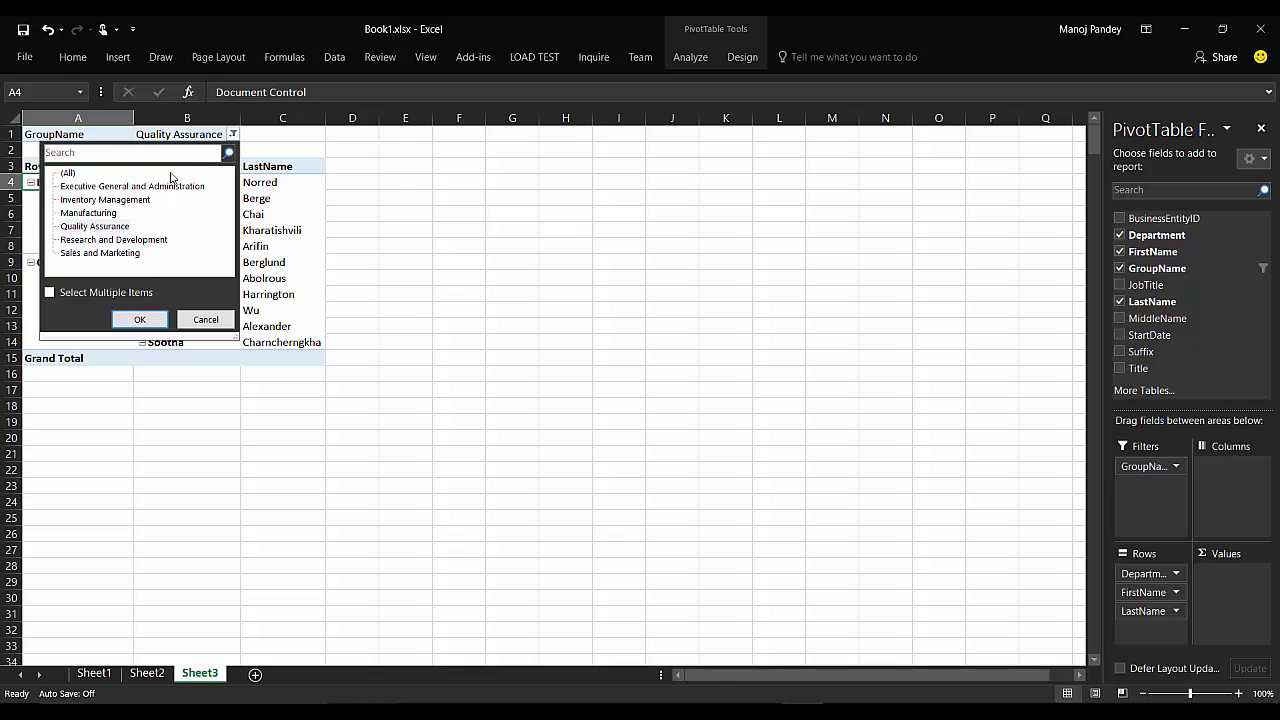
pyautogui.click(72, 295)
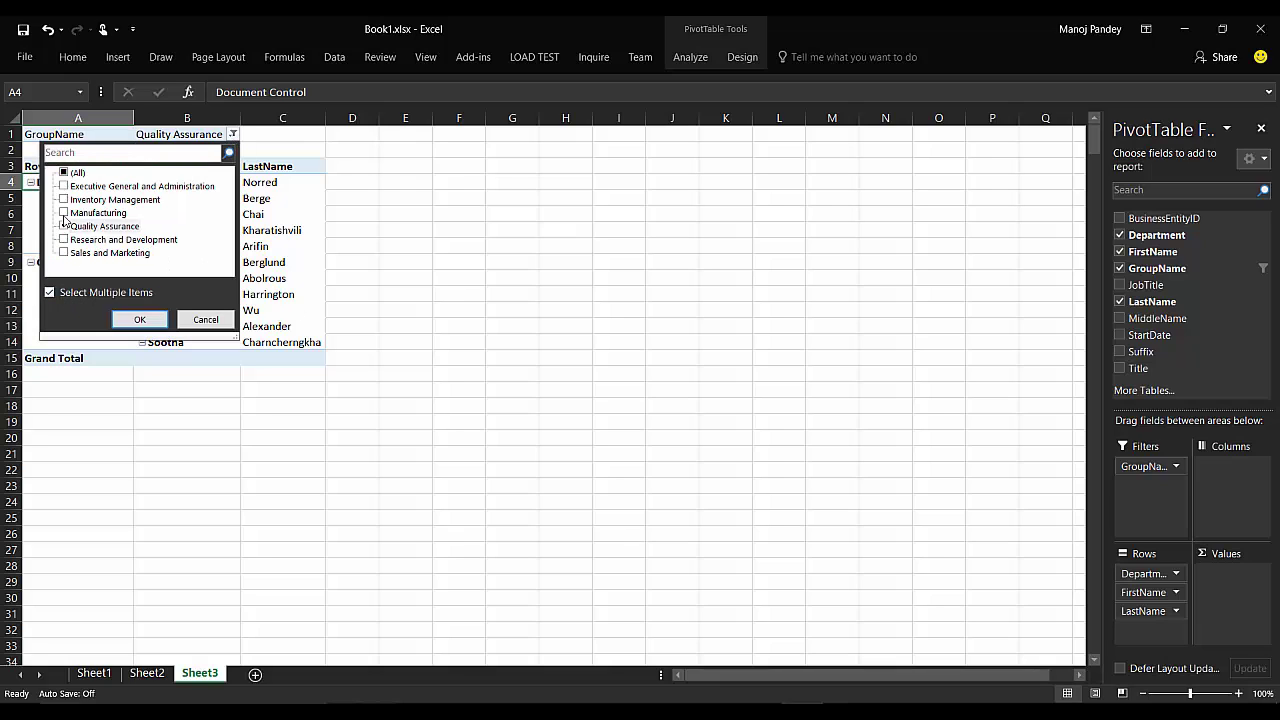
pyautogui.click(64, 253)
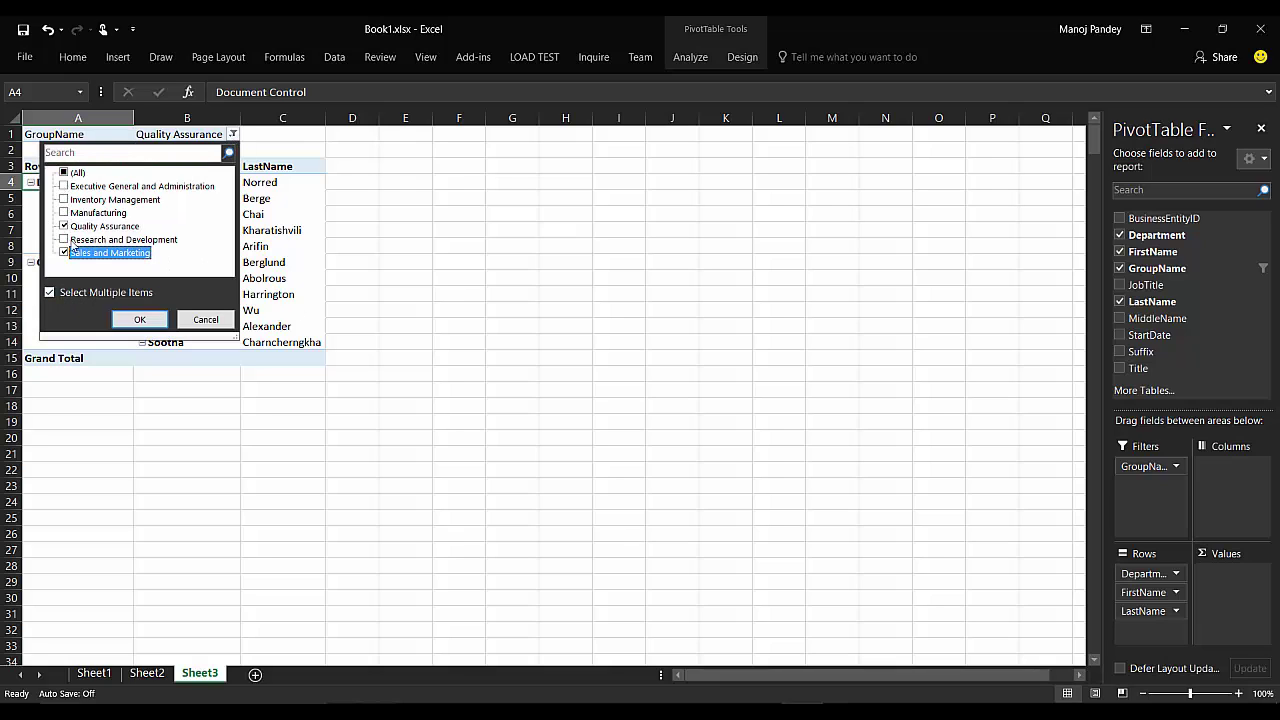
pyautogui.click(141, 319)
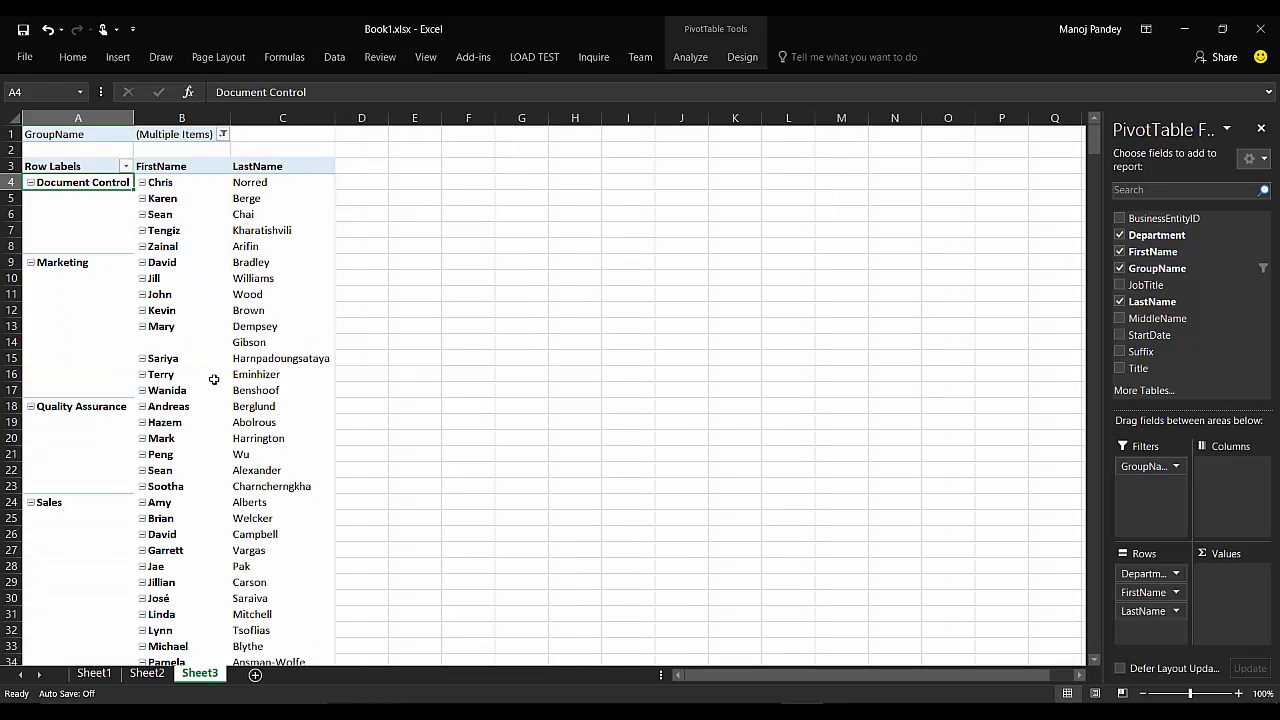
pyautogui.scroll(-7, 216, 410)
pyautogui.scroll(7, 216, 410)
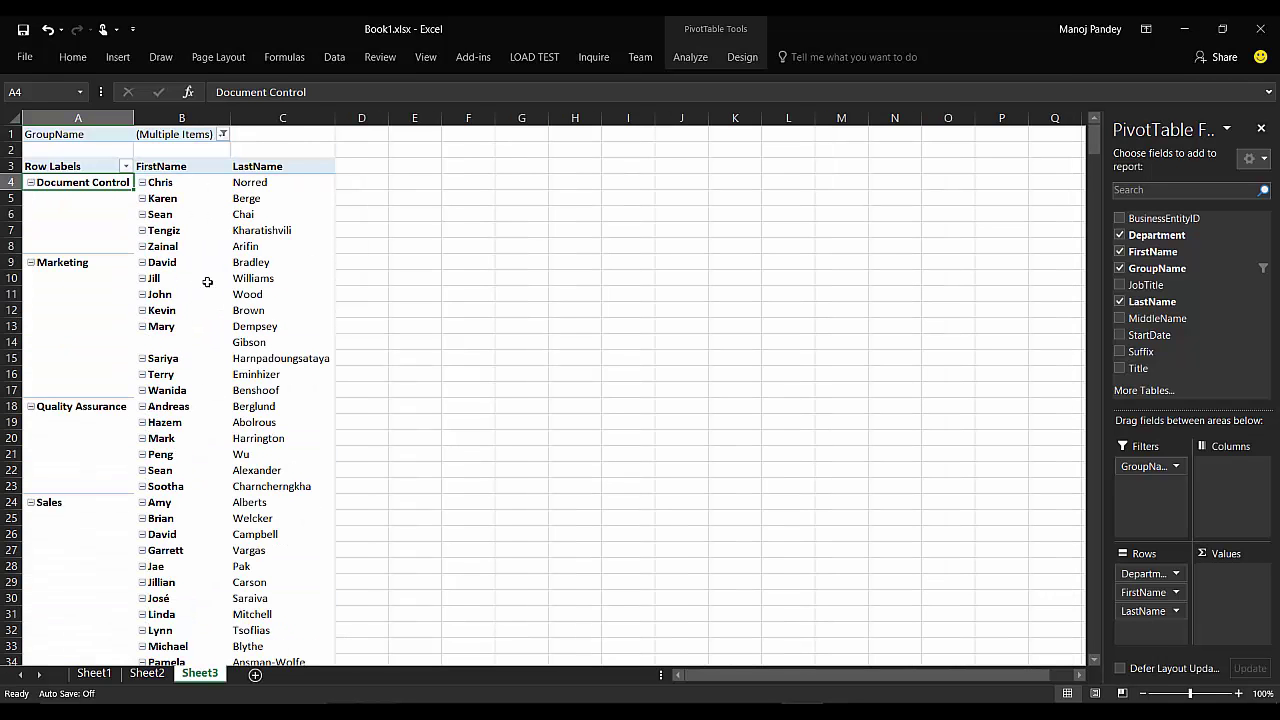